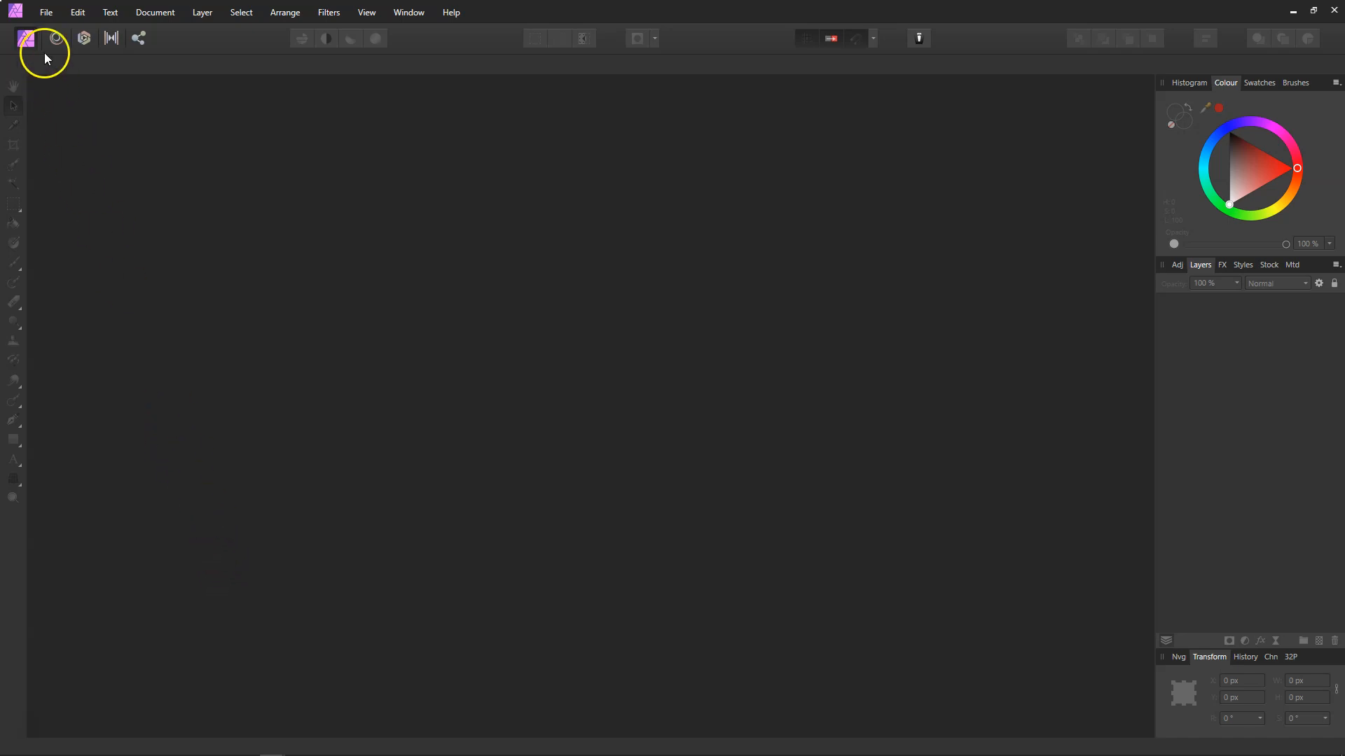
Step: Open the beach photo of the two women and duplicate its Background layer
click(45, 12)
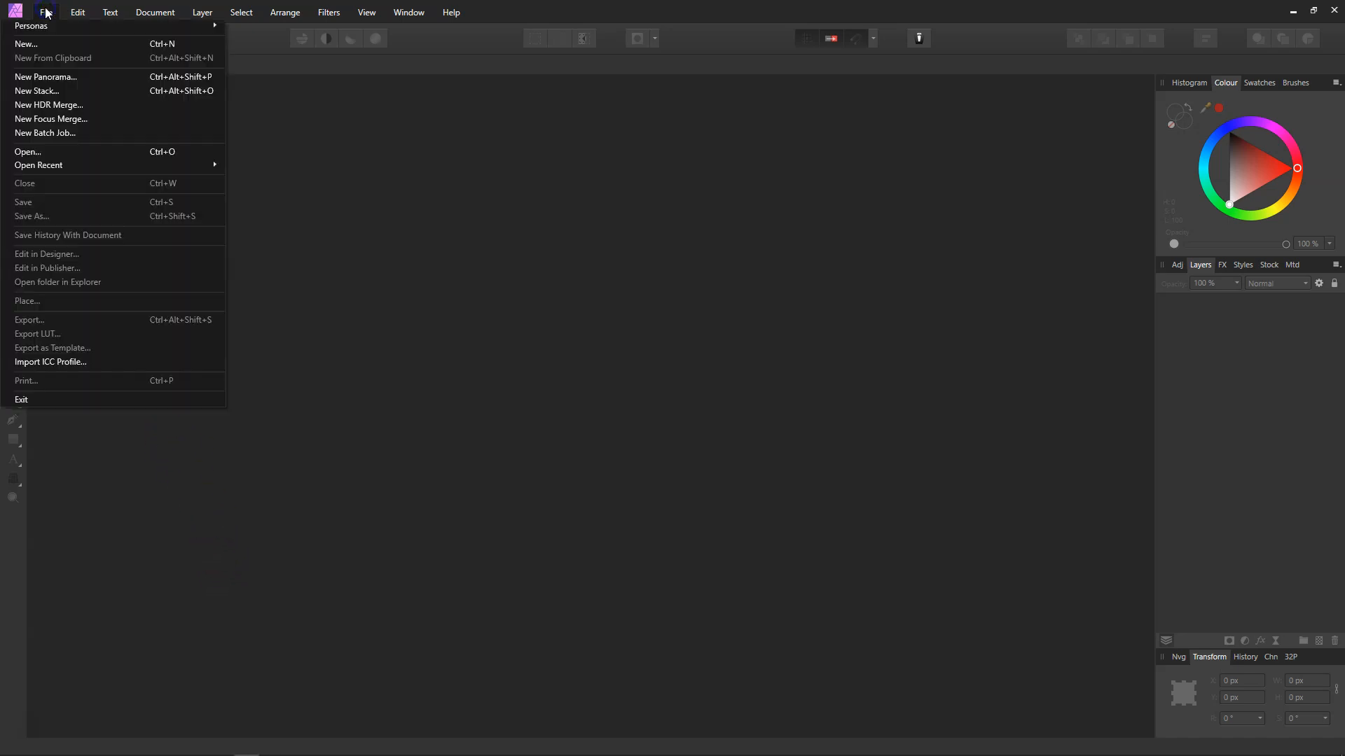
click(36, 150)
click(430, 131)
click(553, 355)
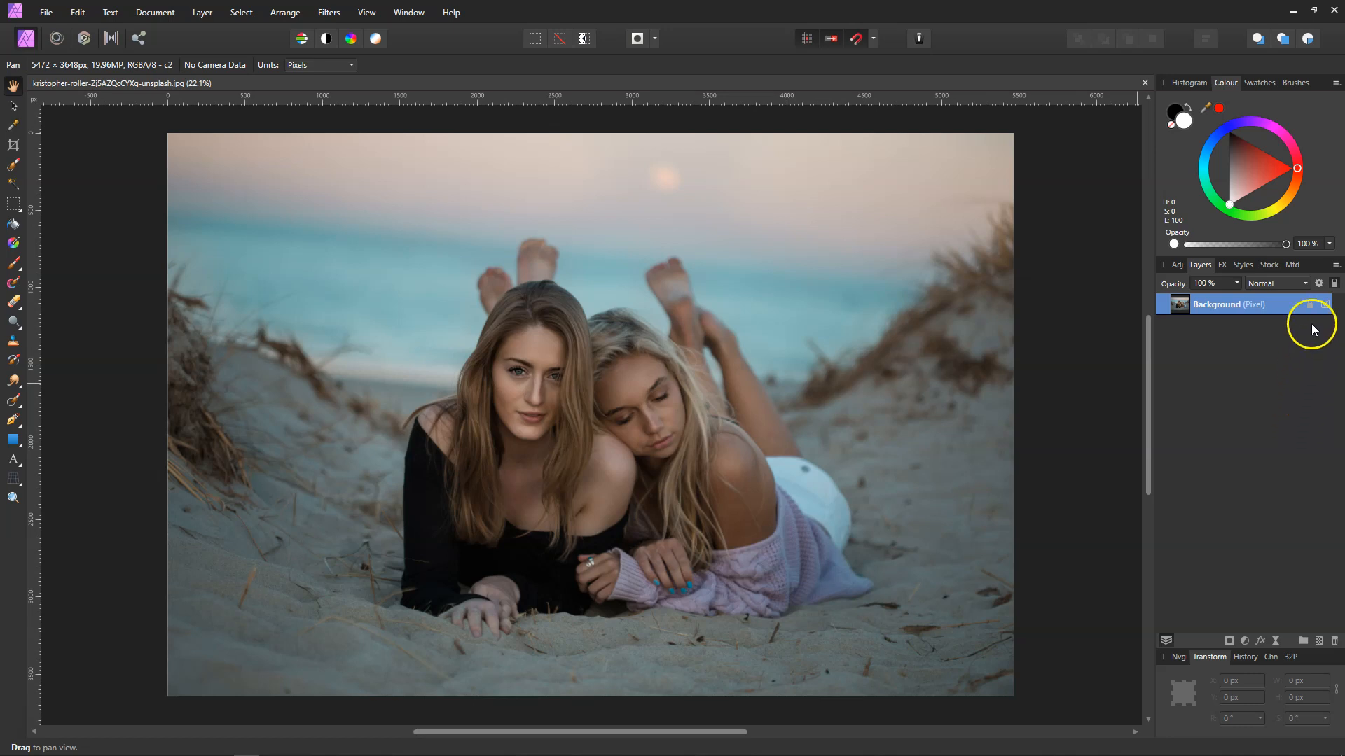
right_click(1203, 308)
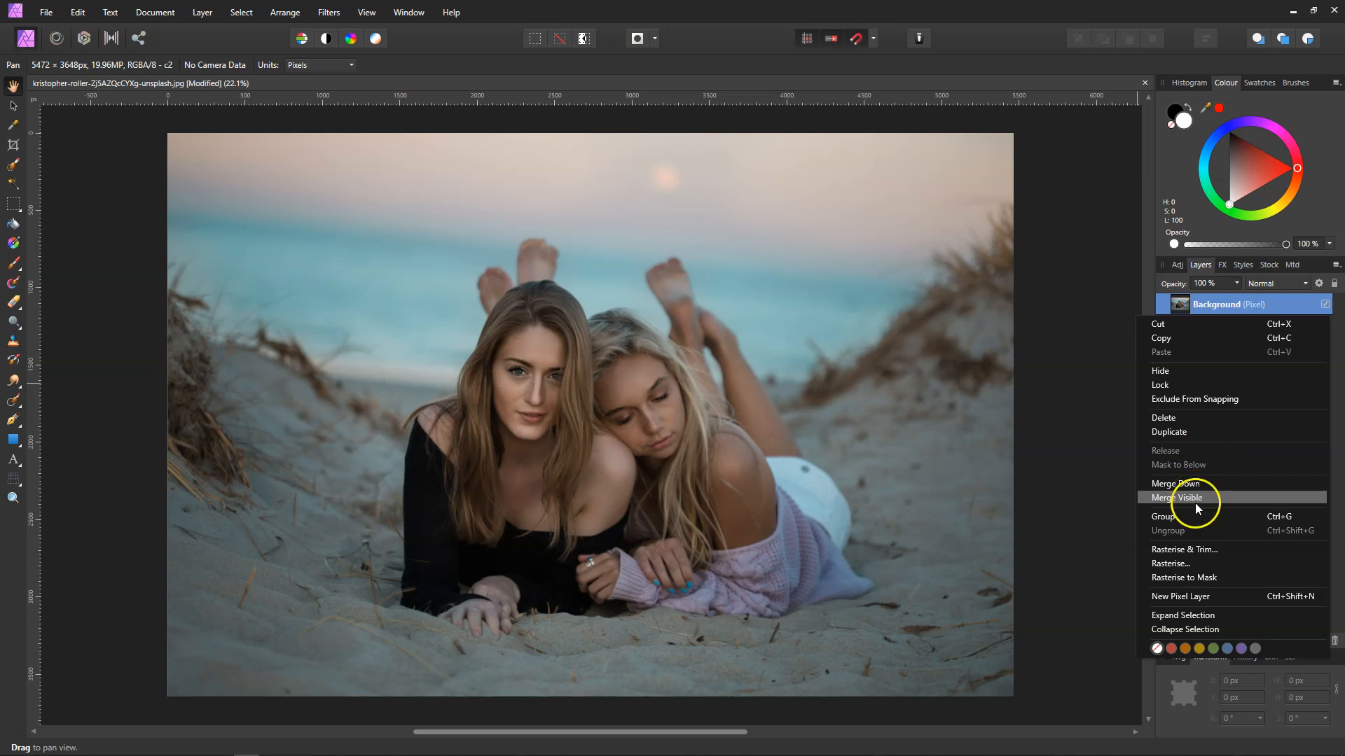
click(1169, 432)
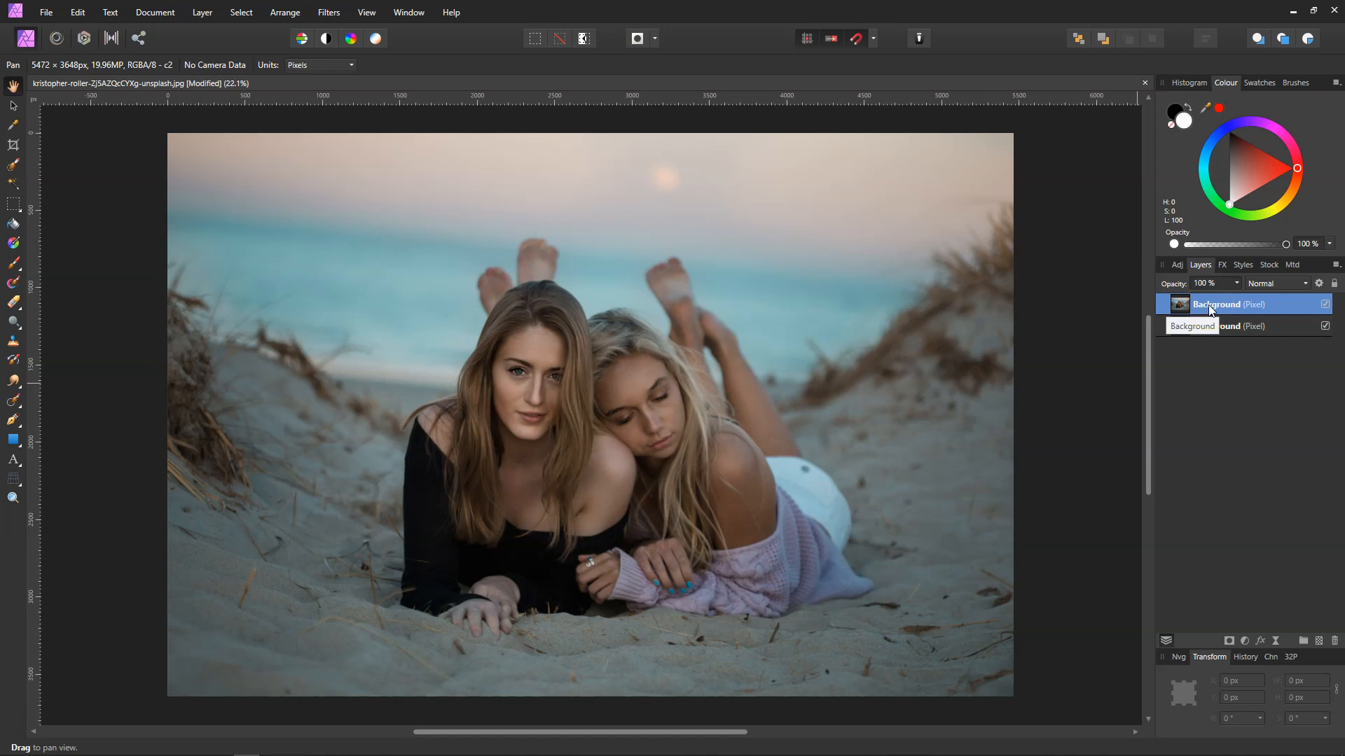
click(332, 18)
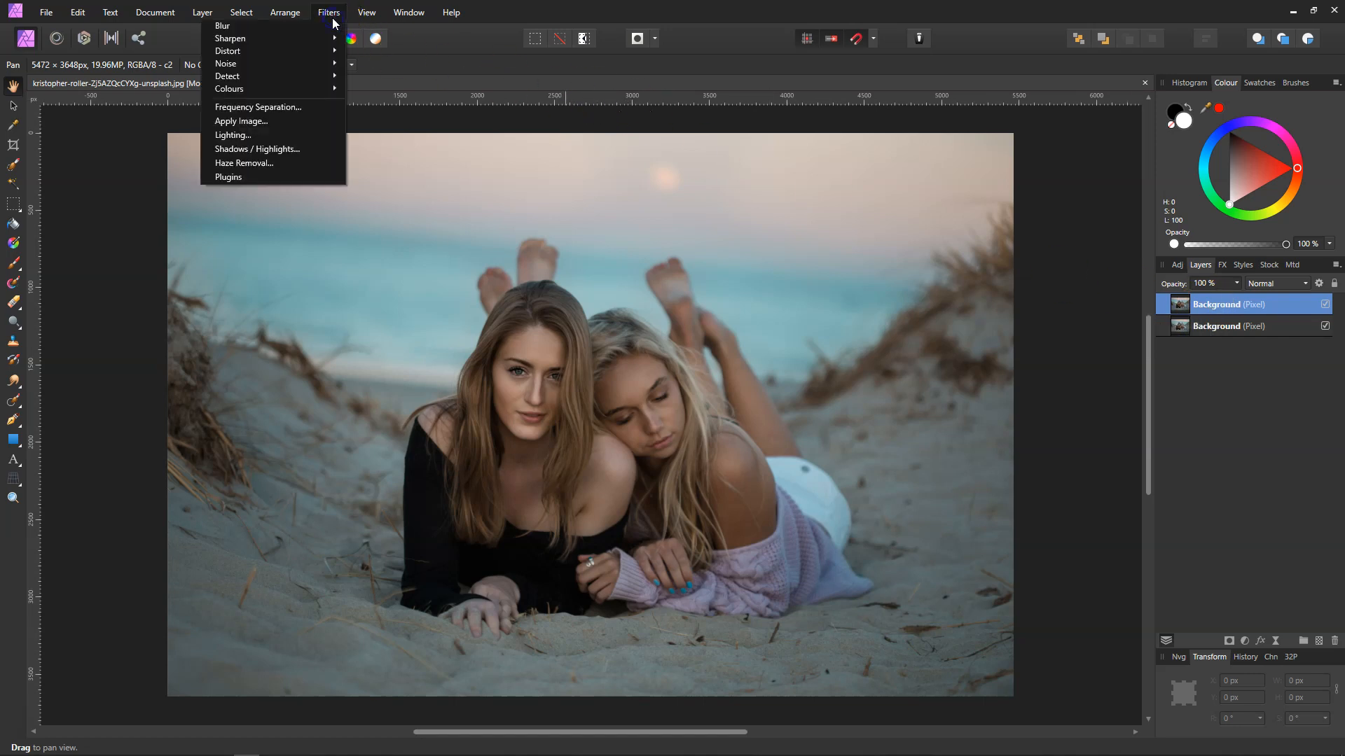
mouse_move(271, 41)
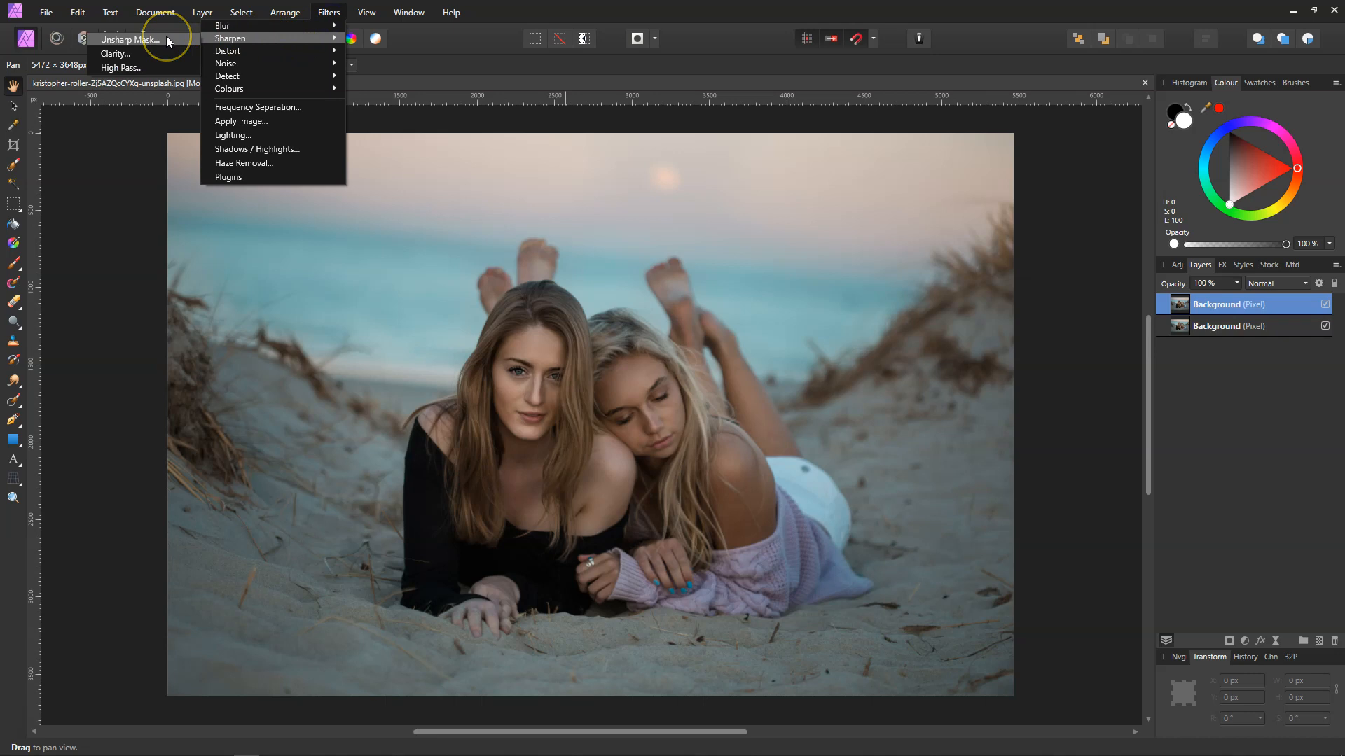
click(440, 54)
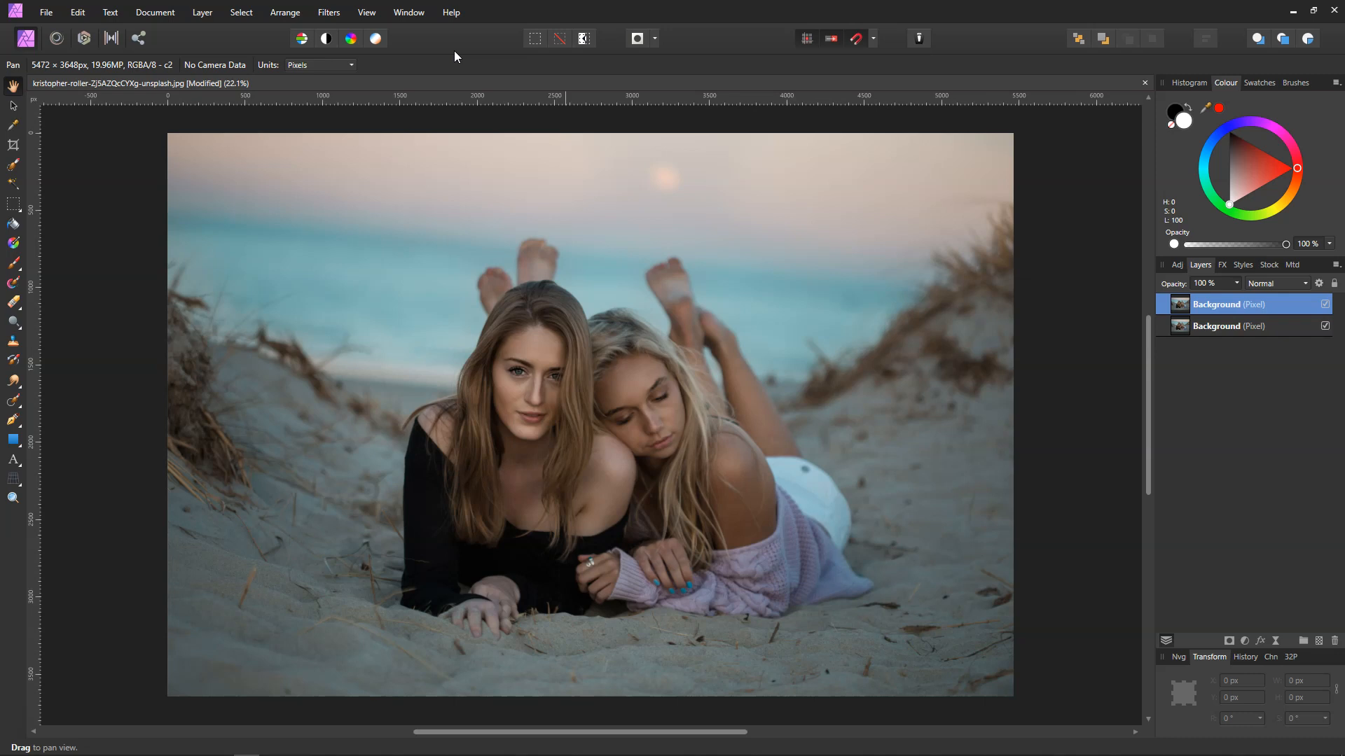
Step: Add a live Unsharp Mask filter layer to the duplicated Background layer
click(210, 19)
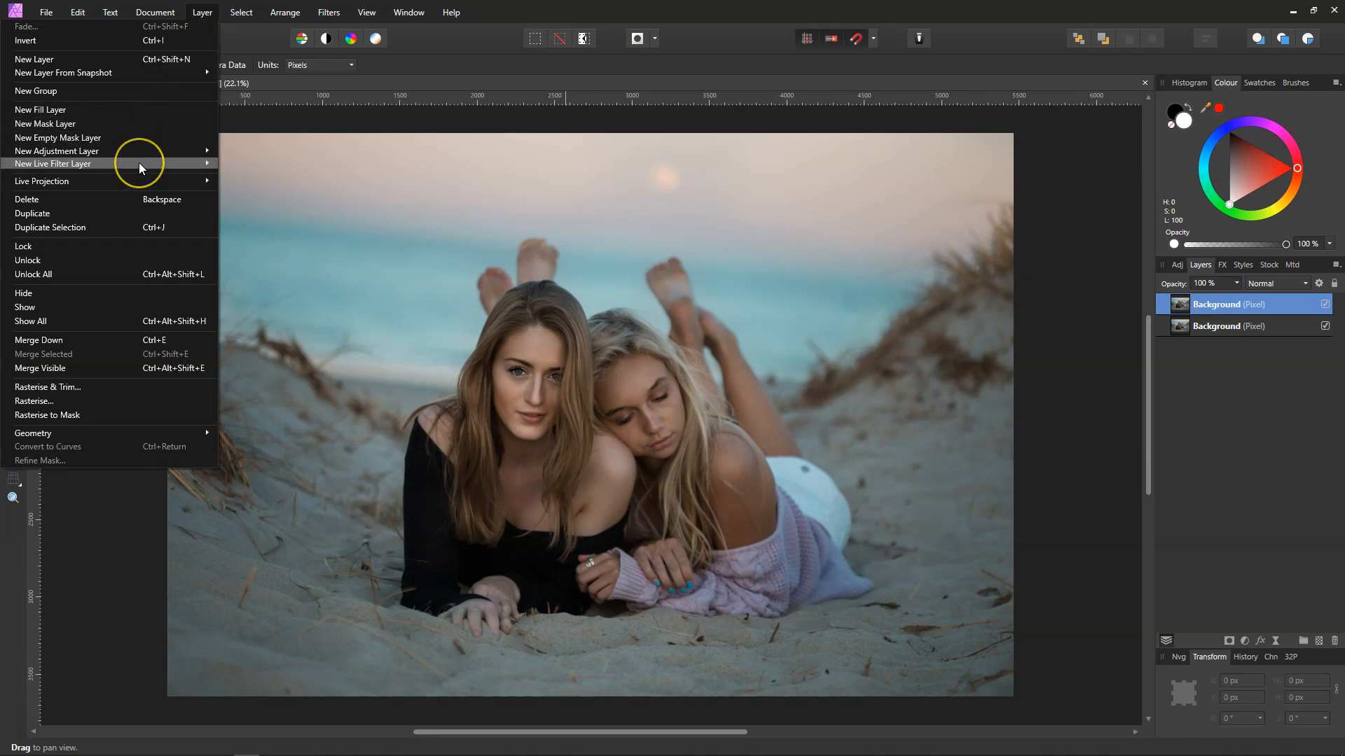
mouse_move(139, 163)
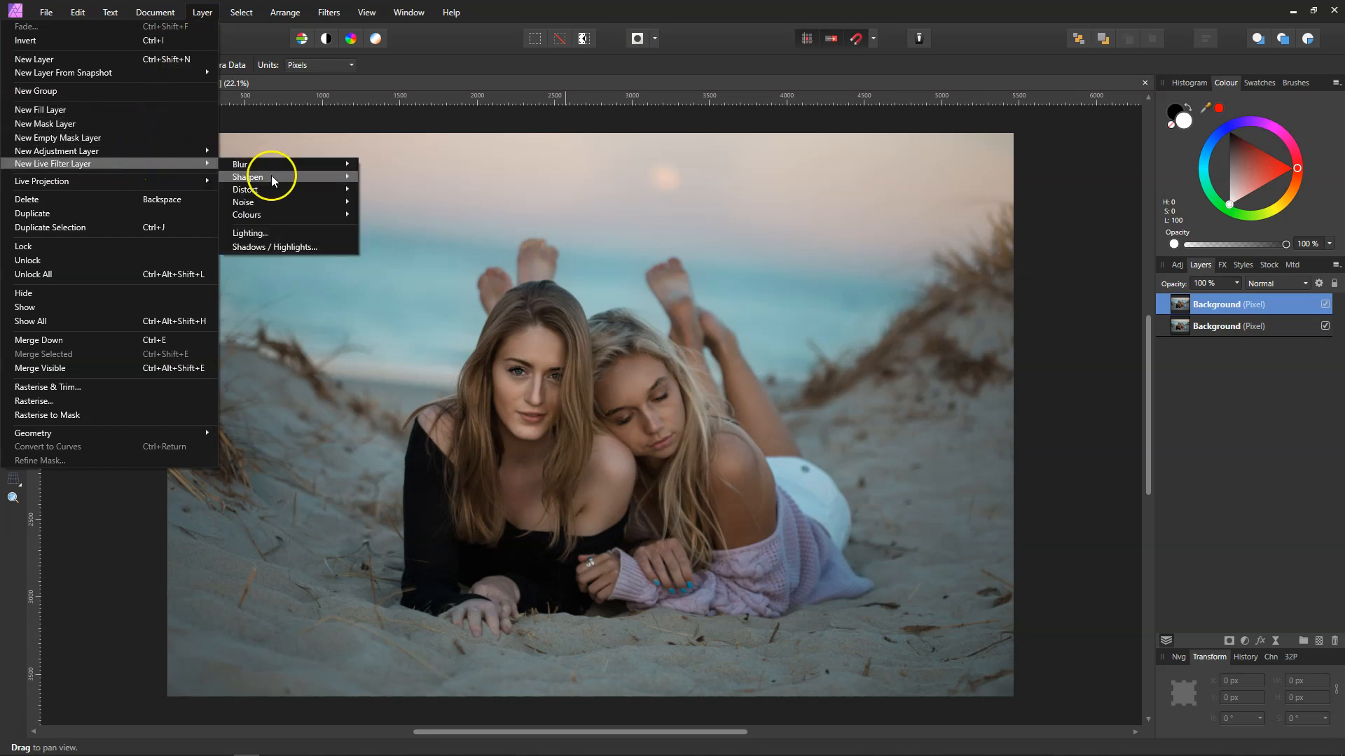
mouse_move(272, 179)
click(177, 191)
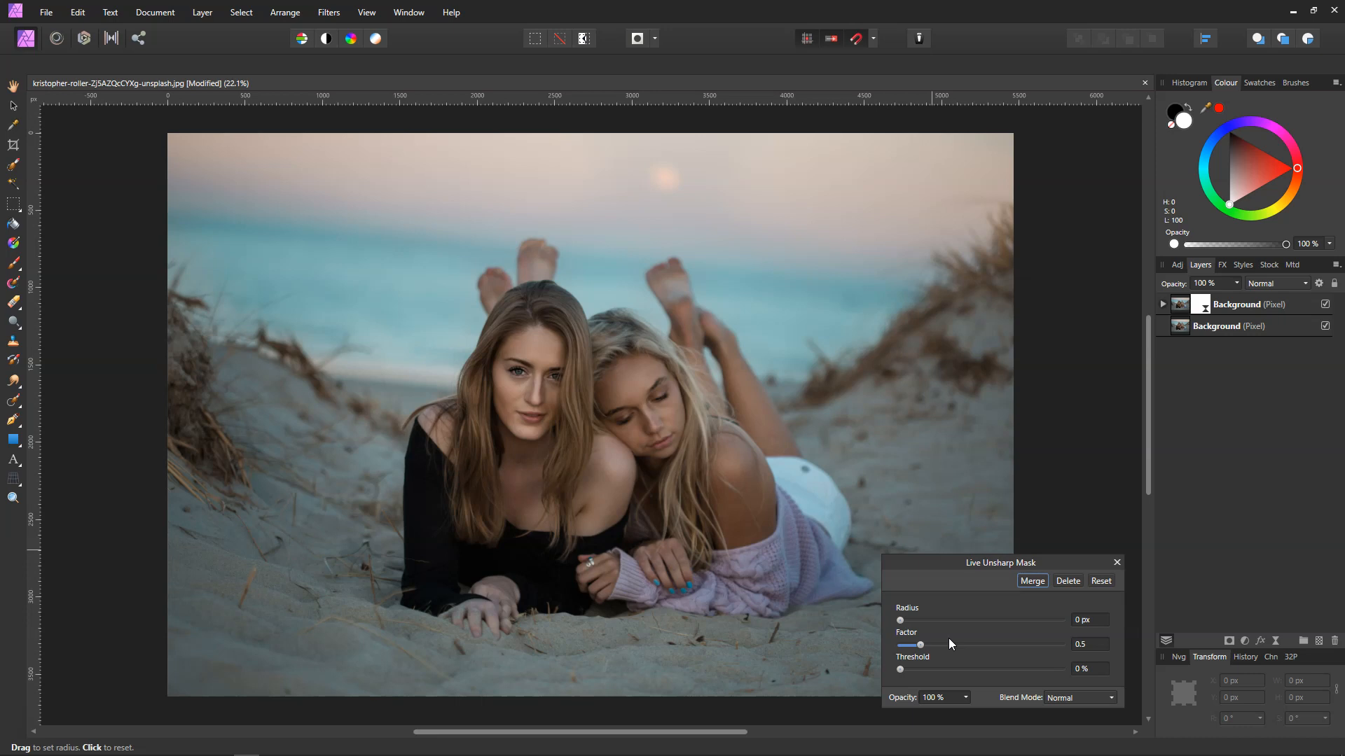
Step: Set the live Unsharp Mask's radius to 10 px and its factor to 2
click(919, 644)
click(920, 697)
click(968, 665)
drag(900, 619, 964, 625)
scroll(1083, 625, up, 3)
scroll(1084, 627, down, 1)
mouse_move(920, 645)
mouse_down()
mouse_move(1097, 643)
mouse_move(933, 645)
mouse_up()
text(2)
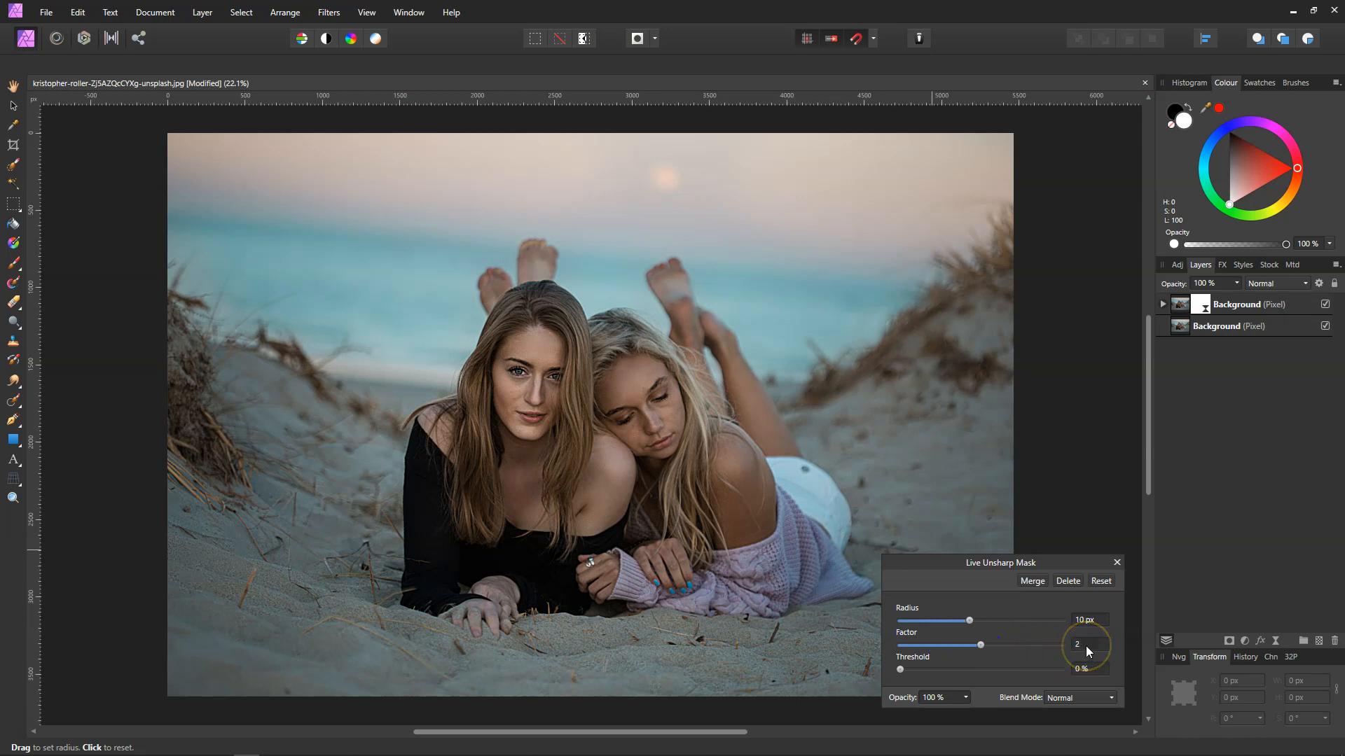
Step: Adjust the live Unsharp Mask to a radius of 23.3 px, a factor of 1.583 and a threshold of 1 %
drag(980, 643, 961, 647)
click(1071, 644)
mouse_move(903, 672)
mouse_down()
mouse_move(928, 673)
mouse_move(903, 674)
mouse_up()
click(1099, 671)
click(918, 660)
click(965, 620)
drag(970, 620, 994, 622)
drag(962, 649, 903, 671)
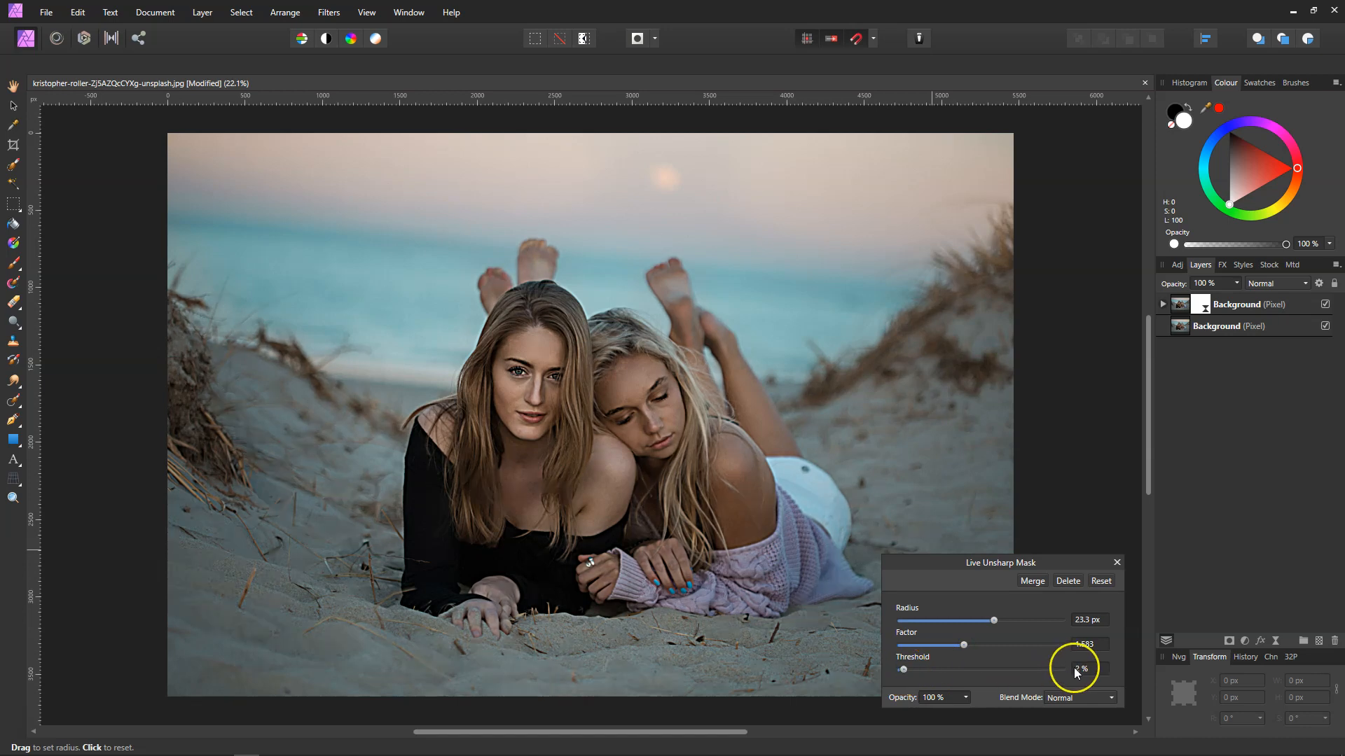
click(1118, 562)
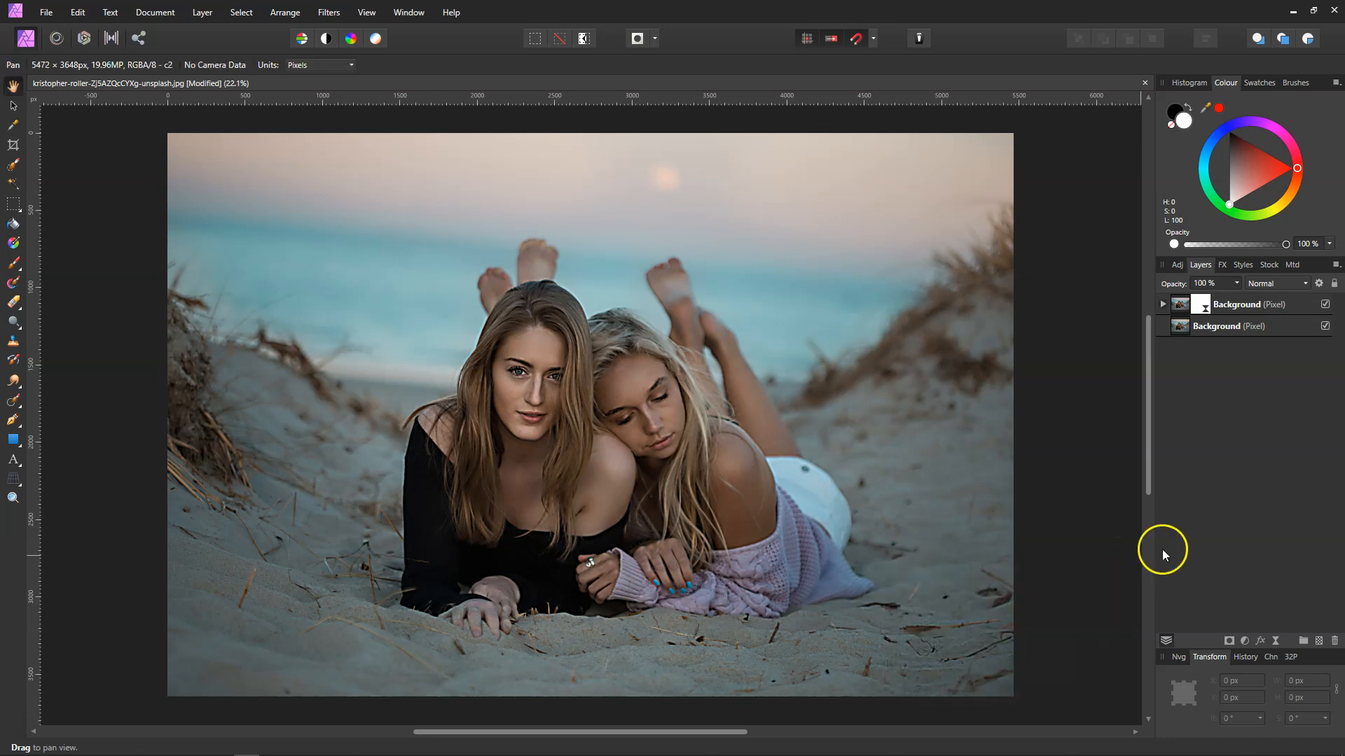
Step: Set the live Unsharp Mask to Screen blend mode at 50 % opacity and compare the photo with its parent layer hidden and shown
click(1304, 284)
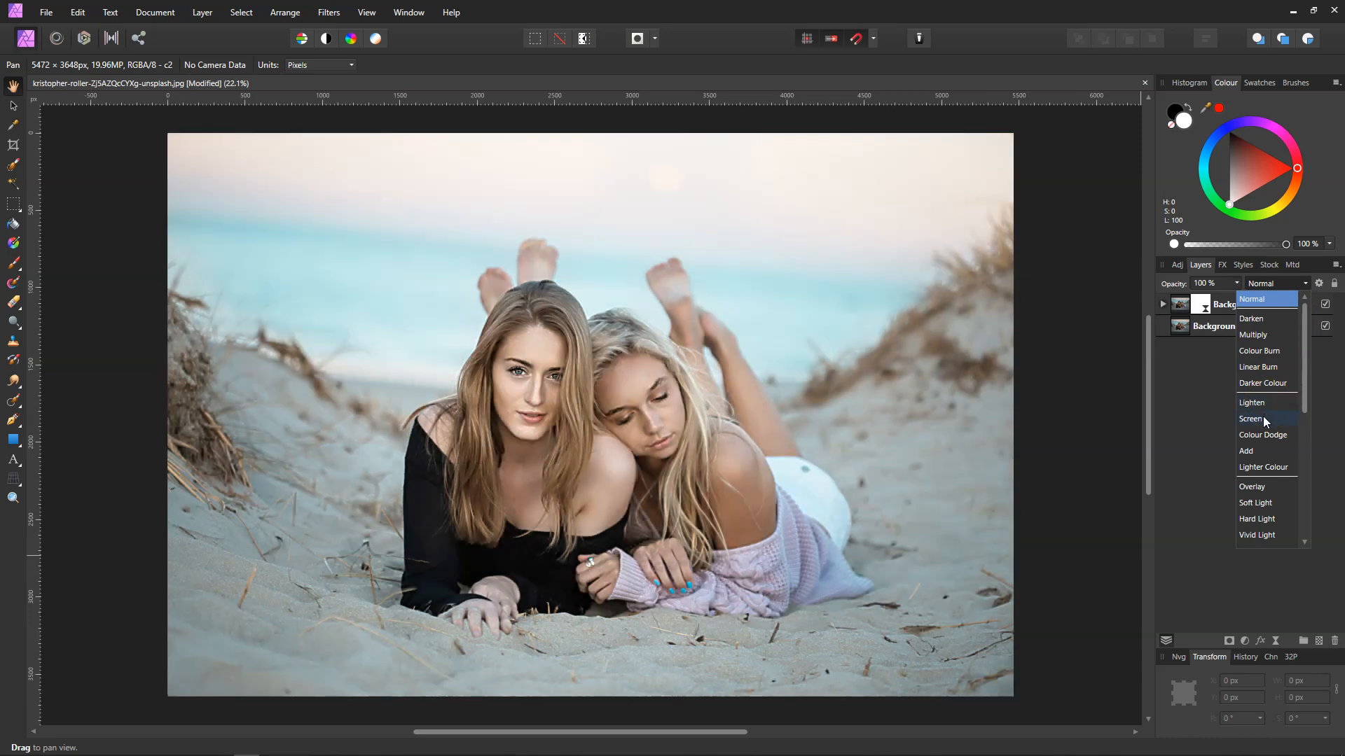
click(1262, 419)
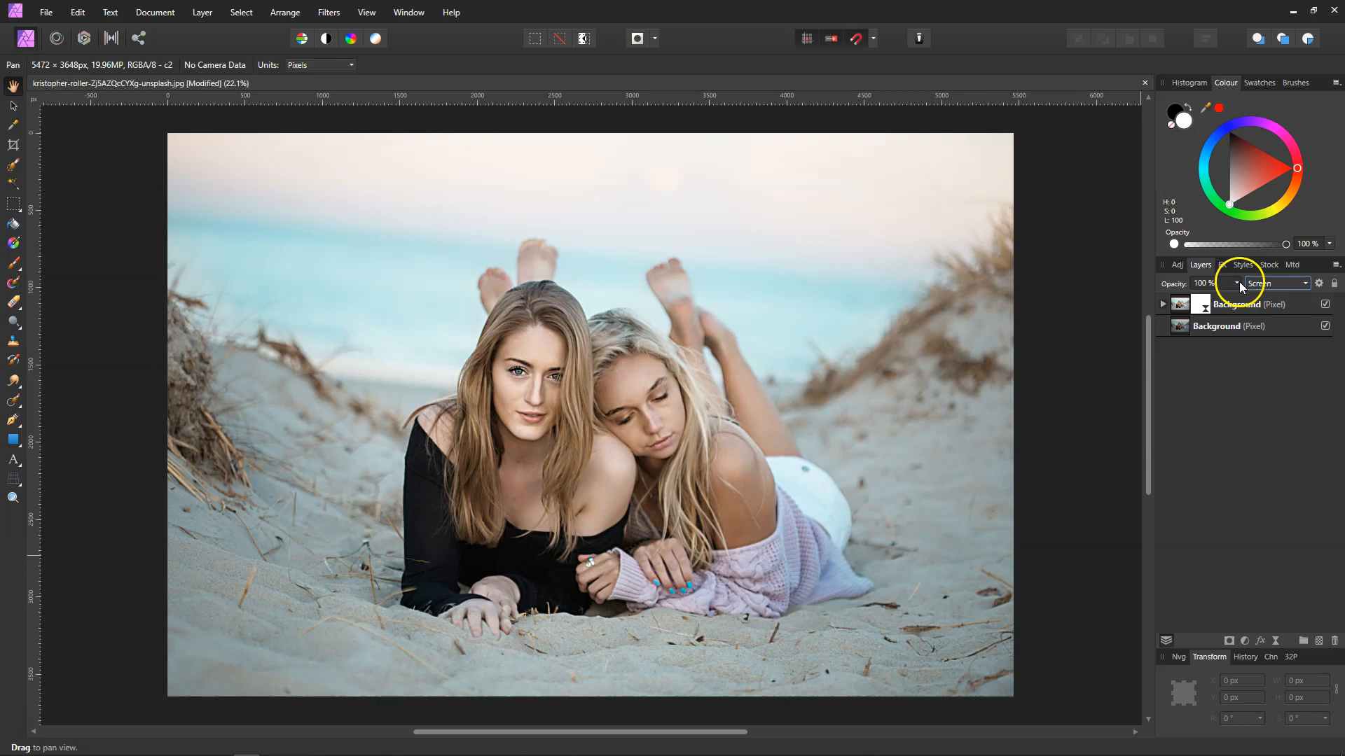
click(1237, 284)
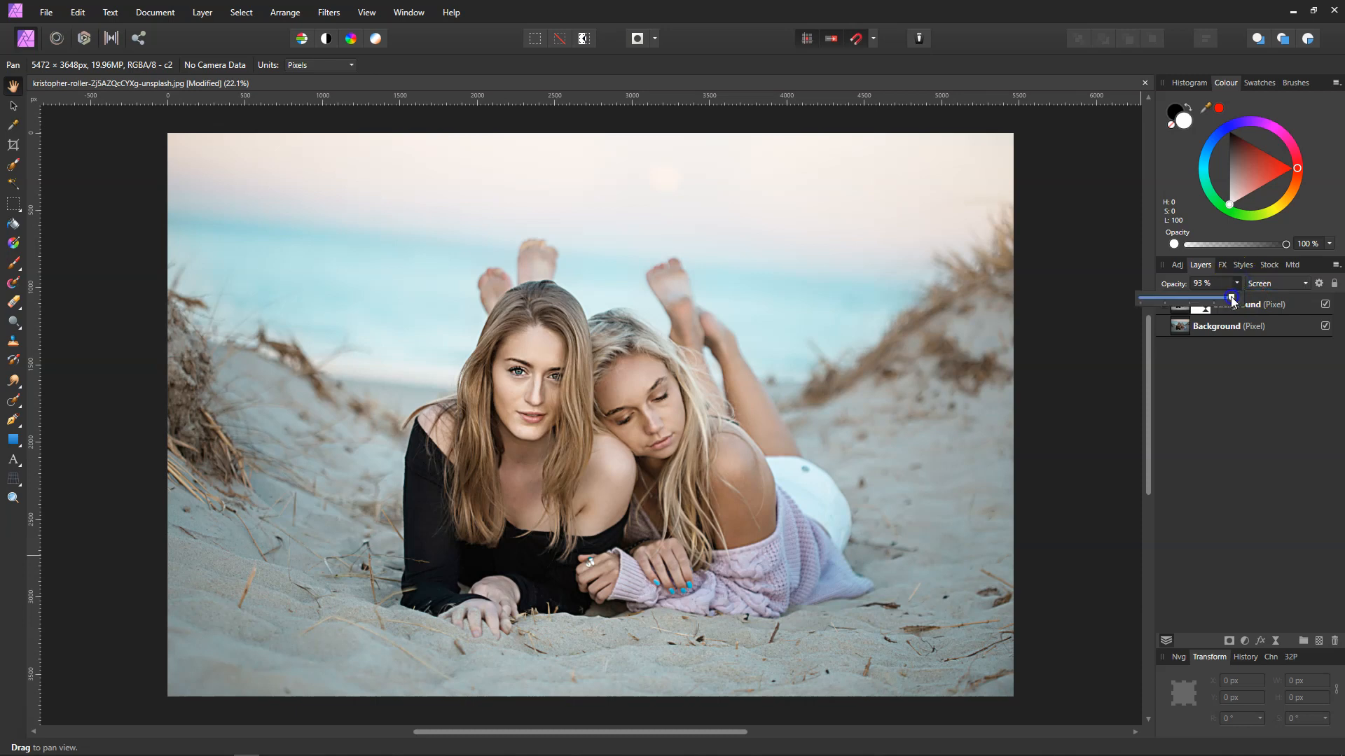
drag(1220, 297, 1192, 300)
click(1215, 430)
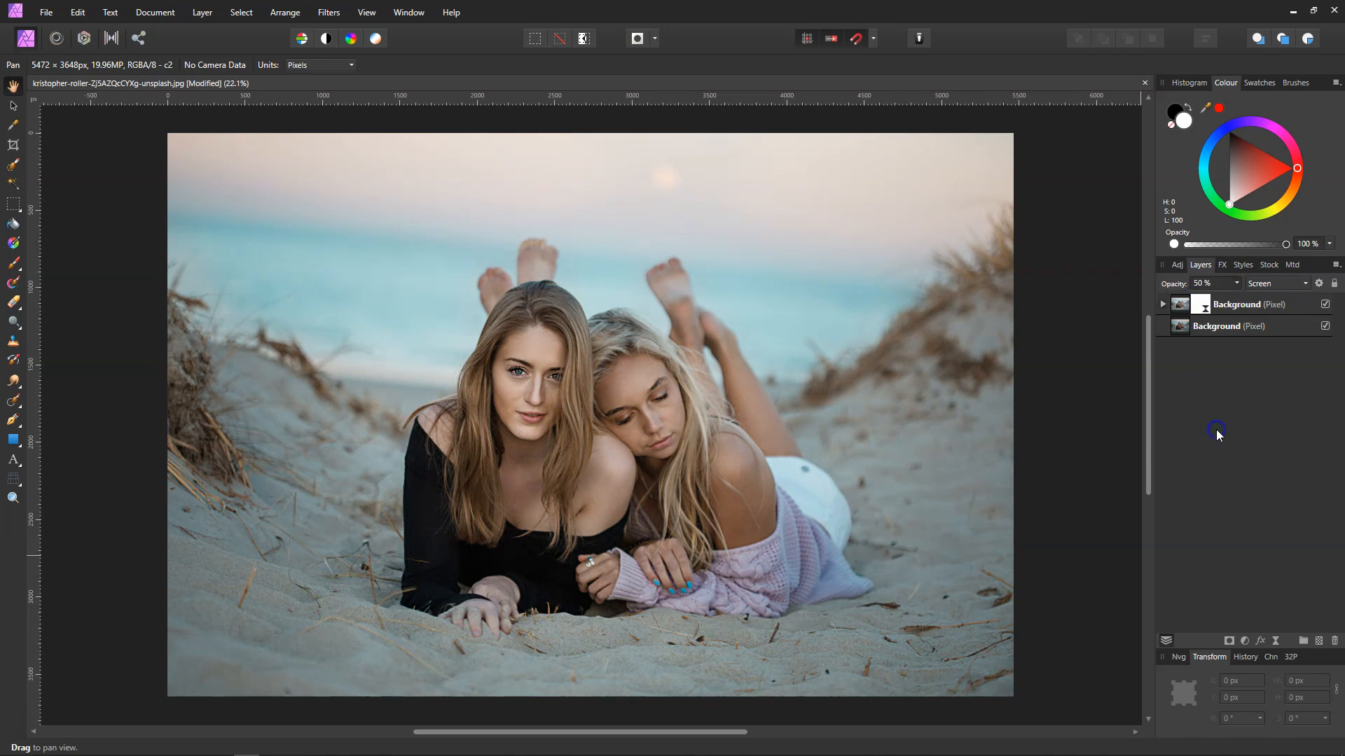
click(1325, 305)
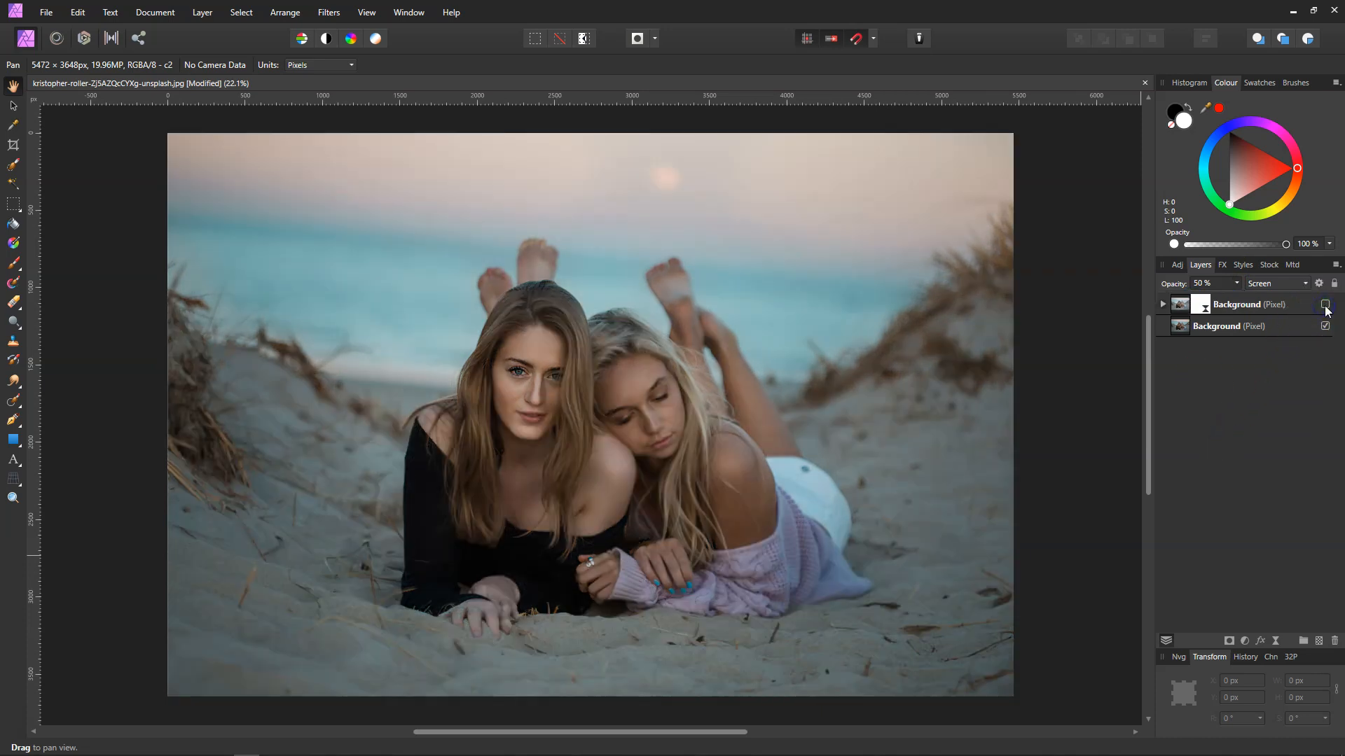
click(1325, 306)
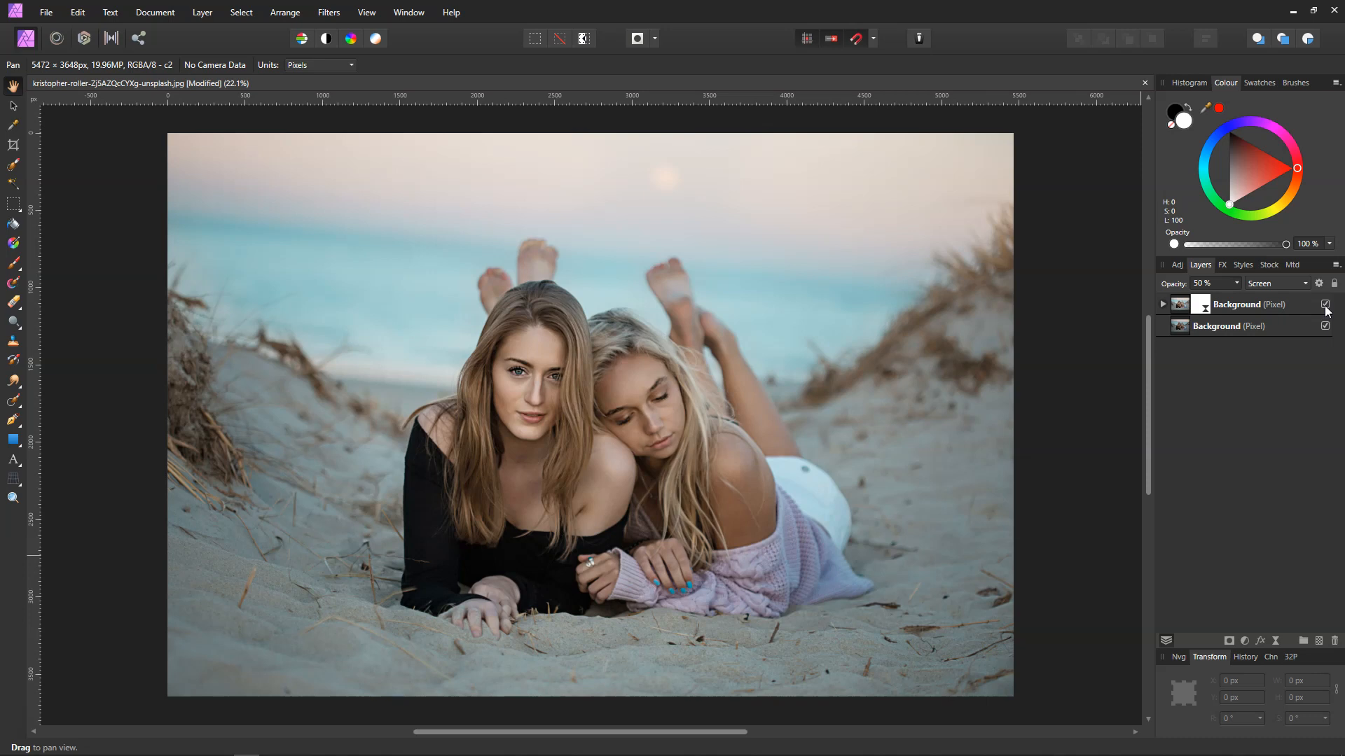
Step: Duplicate the original Background layer and move the copy to the top of the layer stack
click(1287, 357)
right_click(1219, 327)
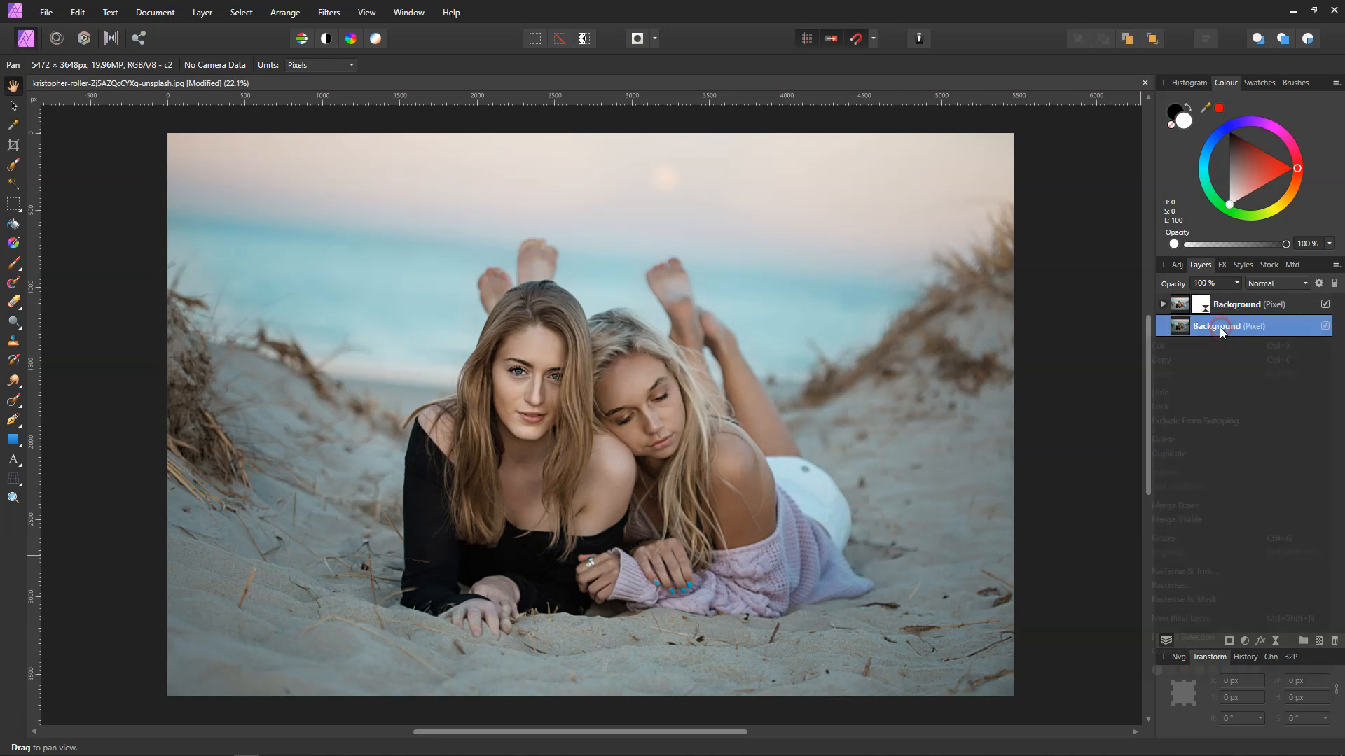
click(1202, 453)
drag(1208, 329, 1211, 305)
click(1174, 327)
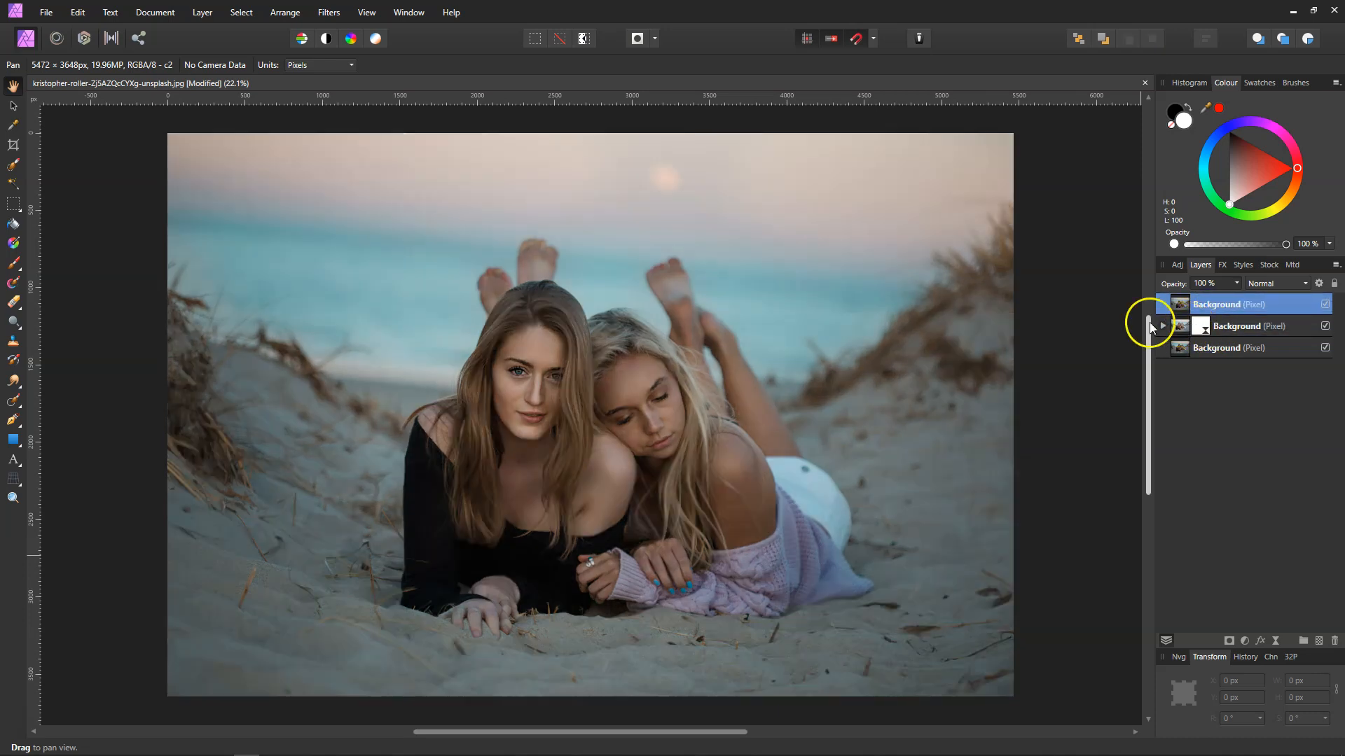
Step: Review the settings of the live Unsharp Mask nested in the middle Background layer
click(1163, 327)
click(1227, 348)
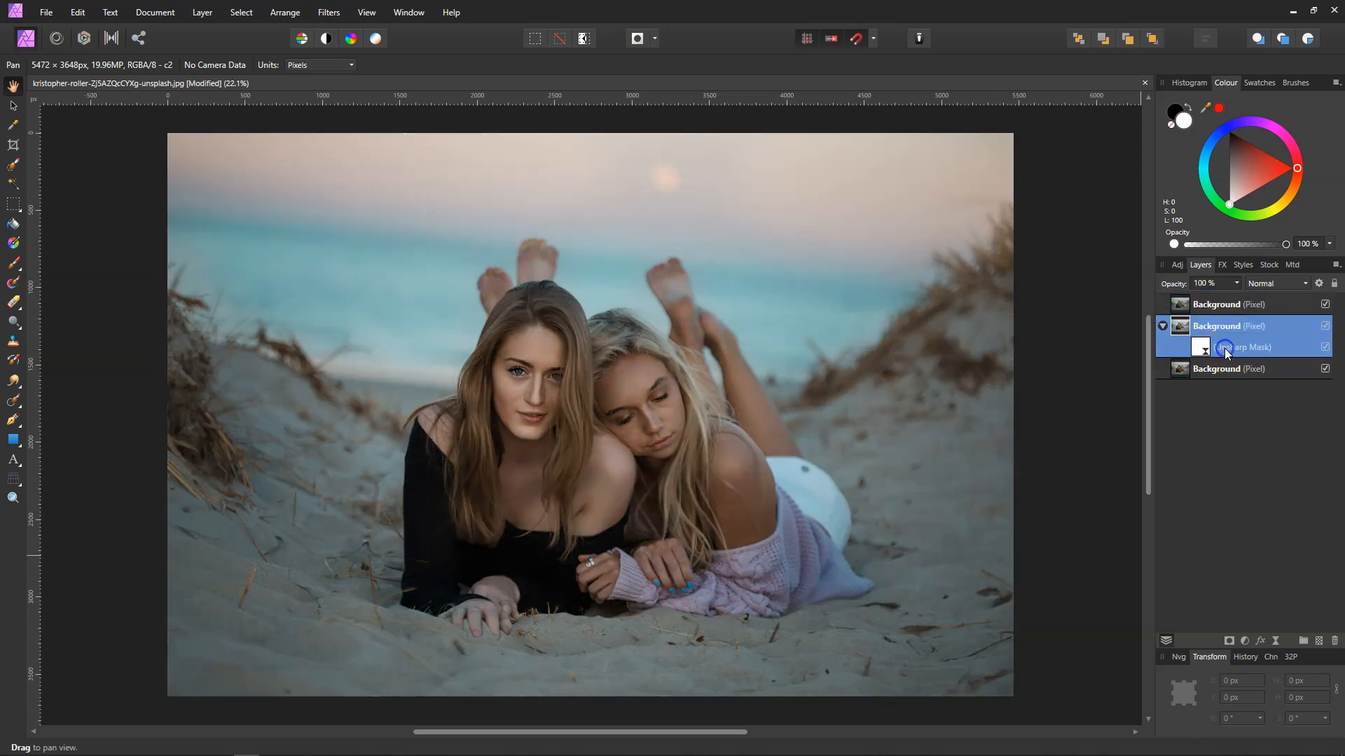
double_click(1200, 347)
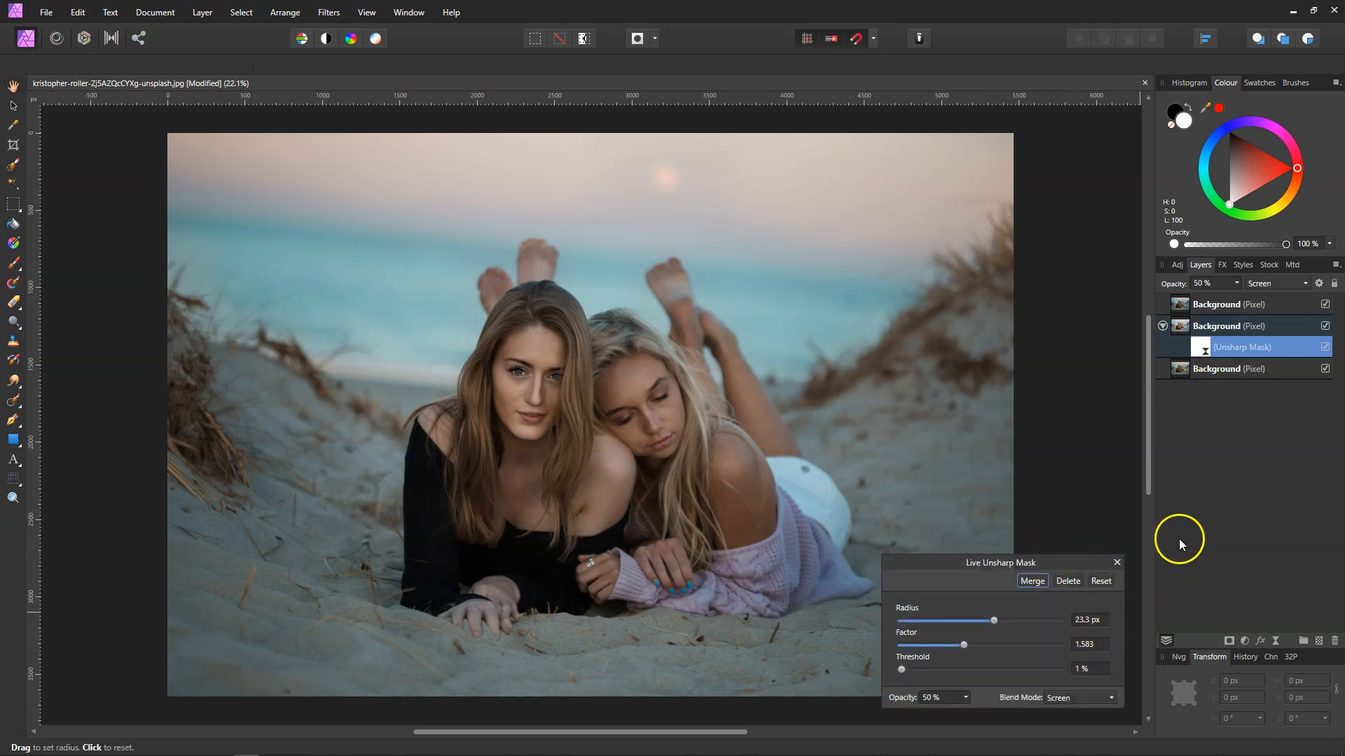
click(1115, 562)
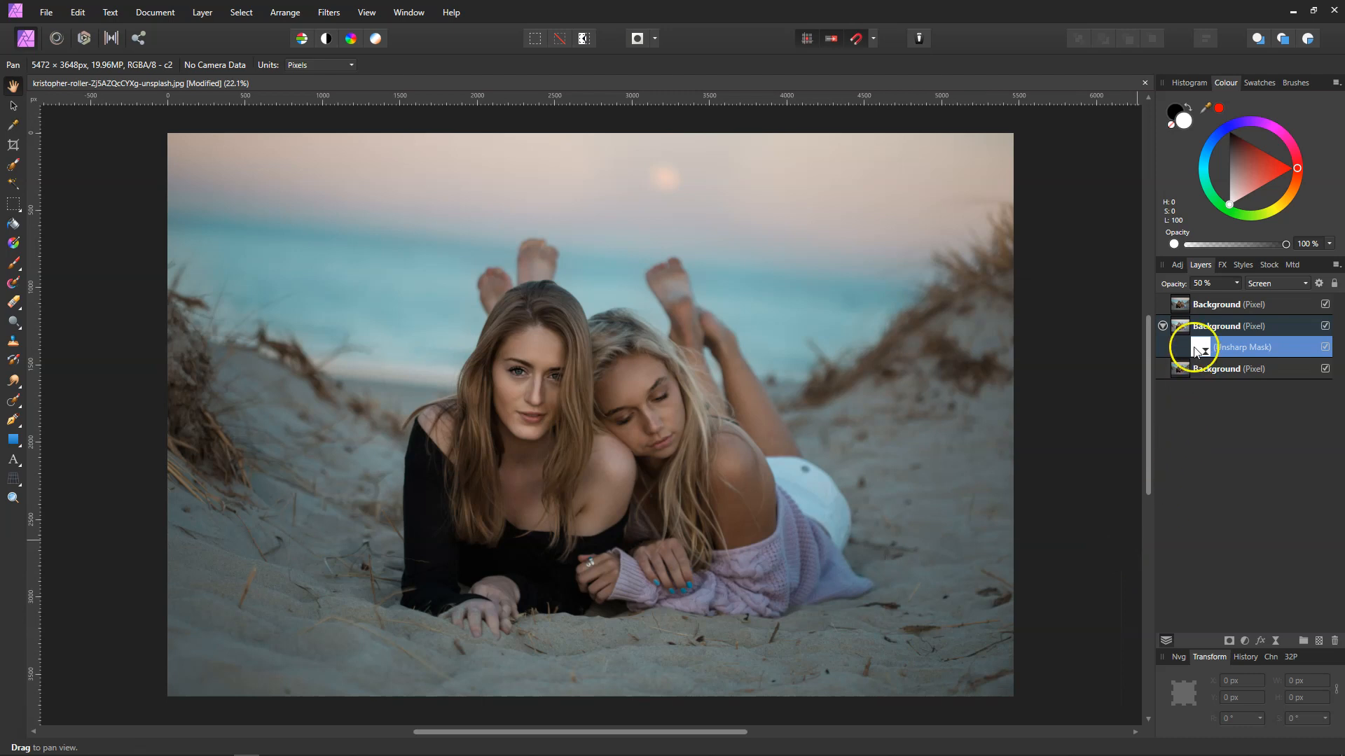
Step: Apply a regular, non-live Unsharp Mask filter to the top Background layer, adjusting its radius and factor
click(1204, 304)
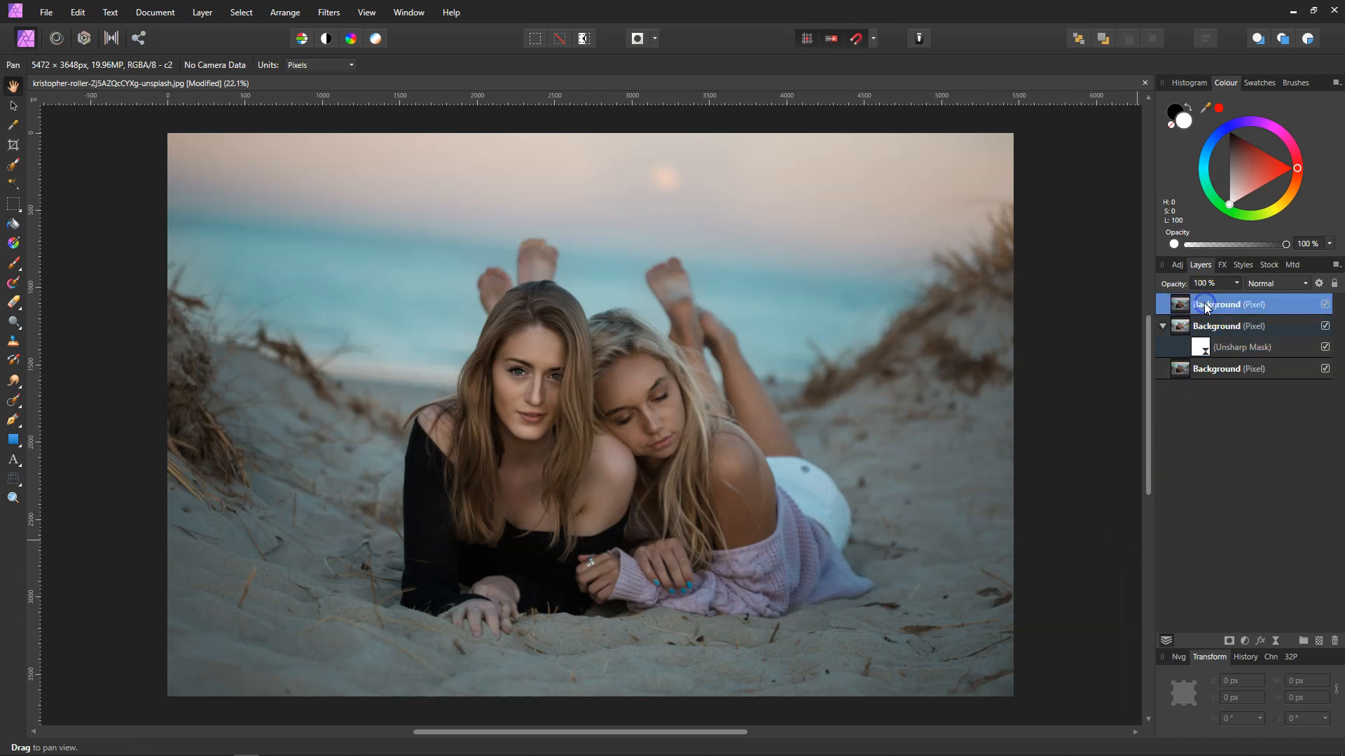
click(1162, 327)
click(329, 13)
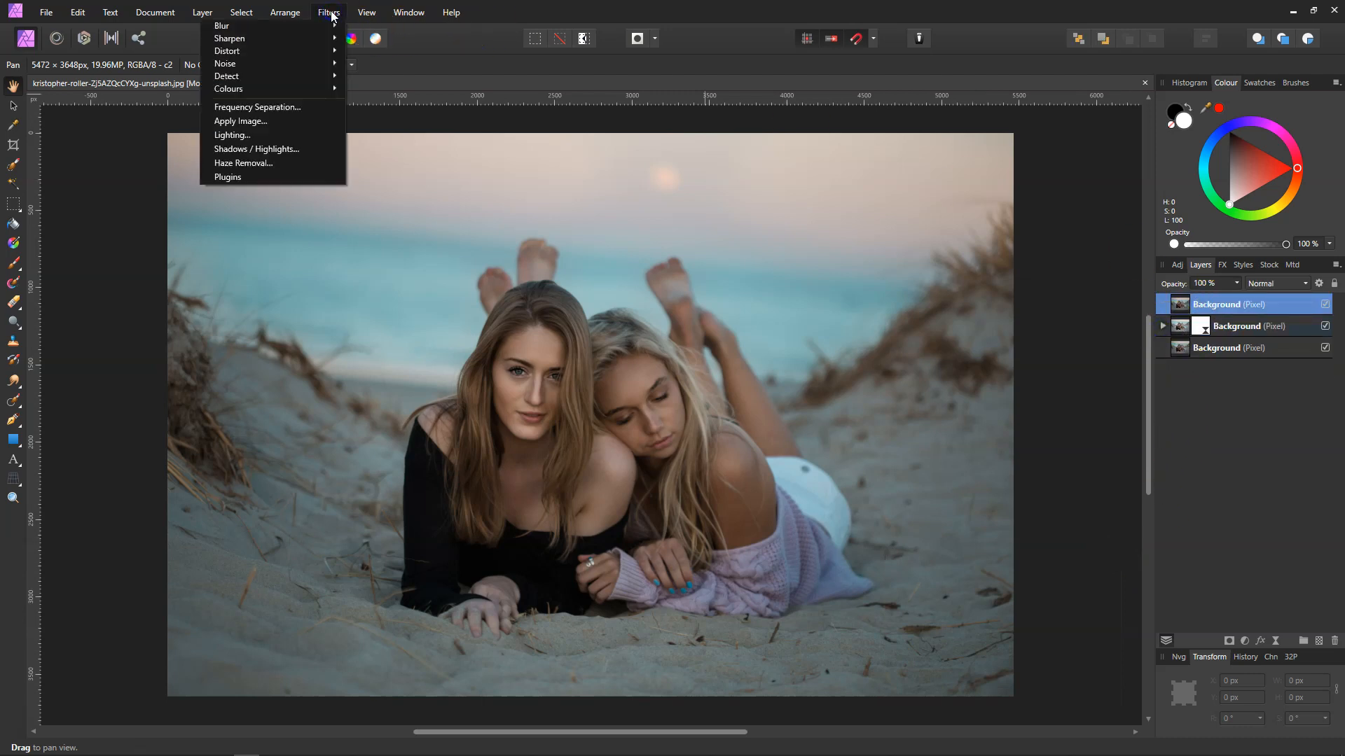
mouse_move(322, 36)
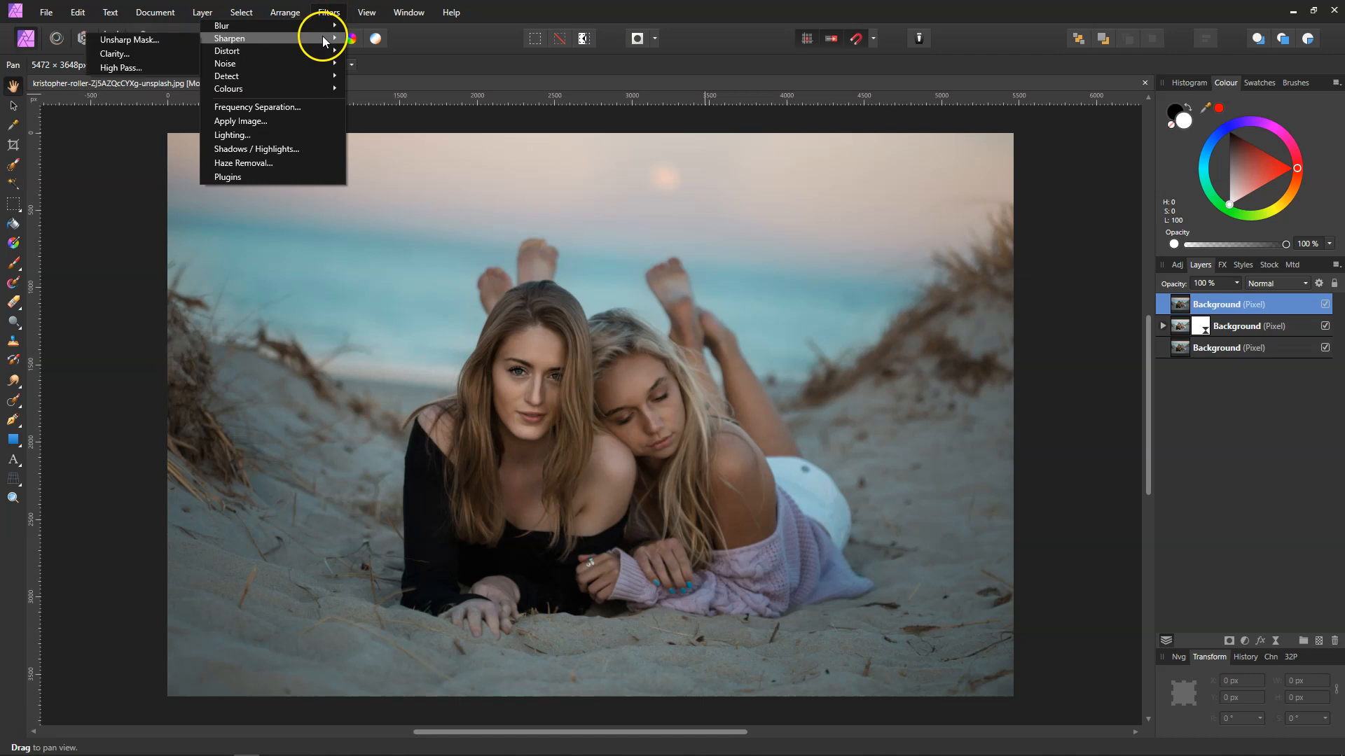
click(174, 38)
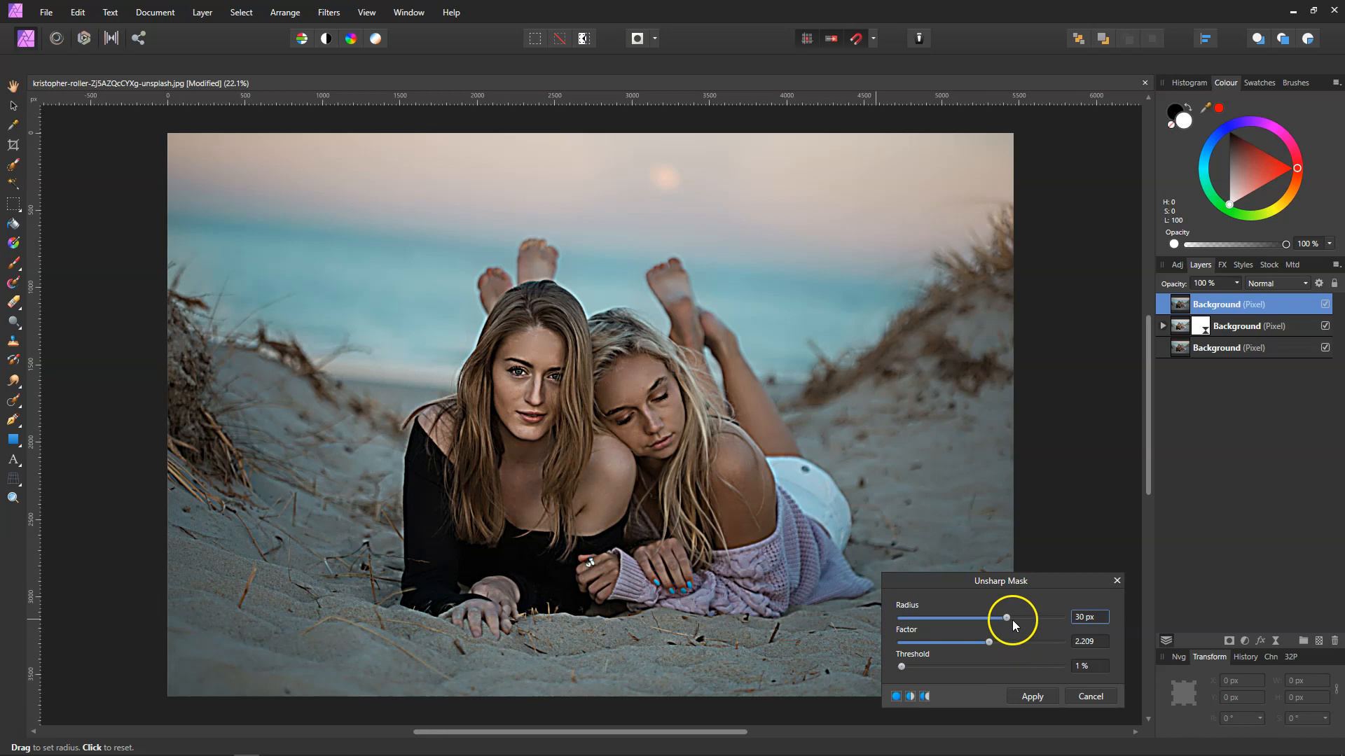
drag(1006, 617, 962, 646)
click(923, 696)
click(1032, 696)
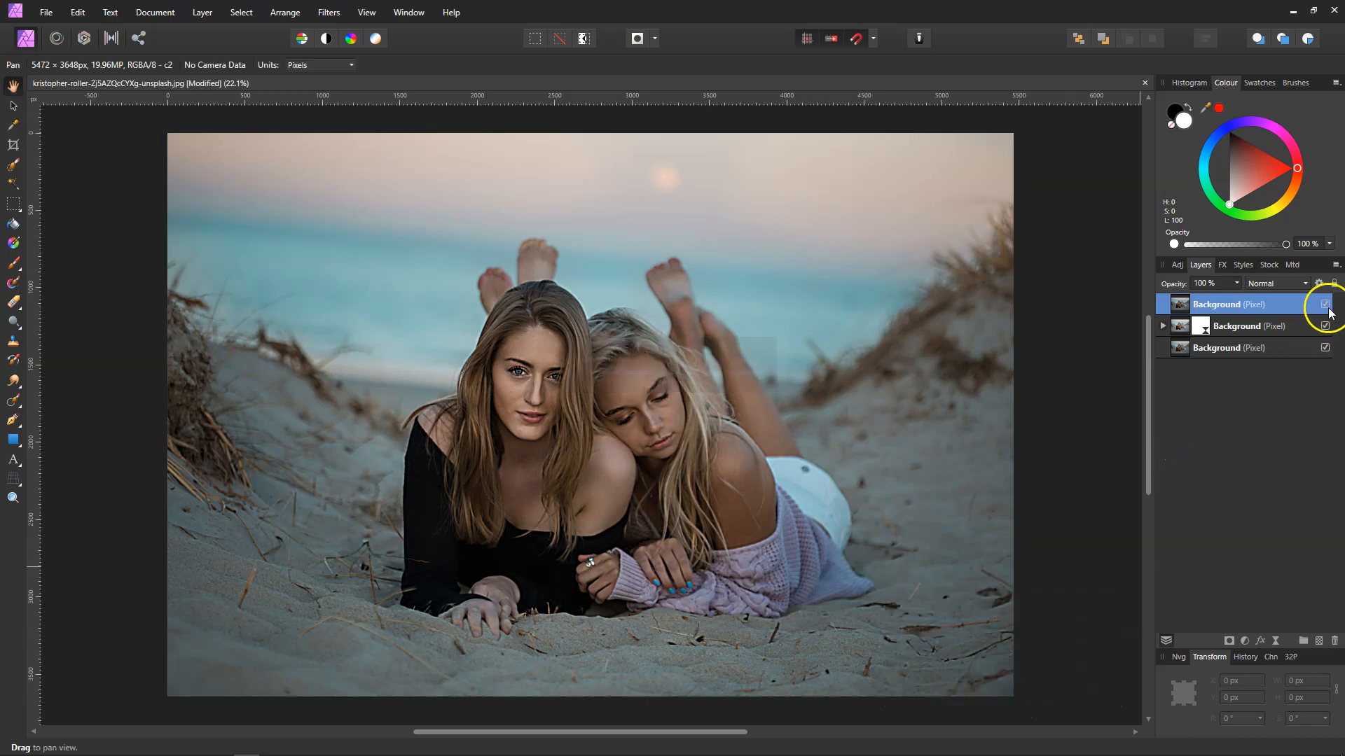
Step: Compare the photo with and without the top sharpened Background layer, and leave that layer hidden
click(1326, 305)
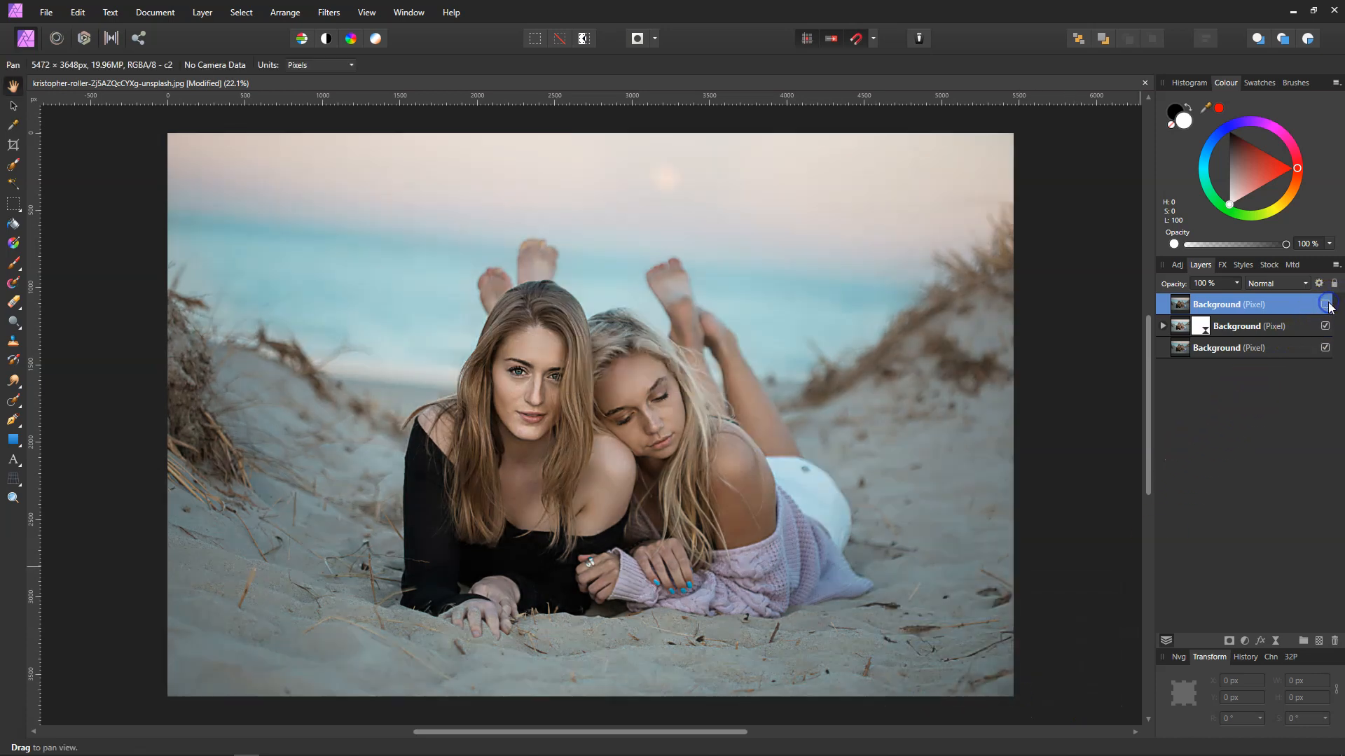
click(1324, 306)
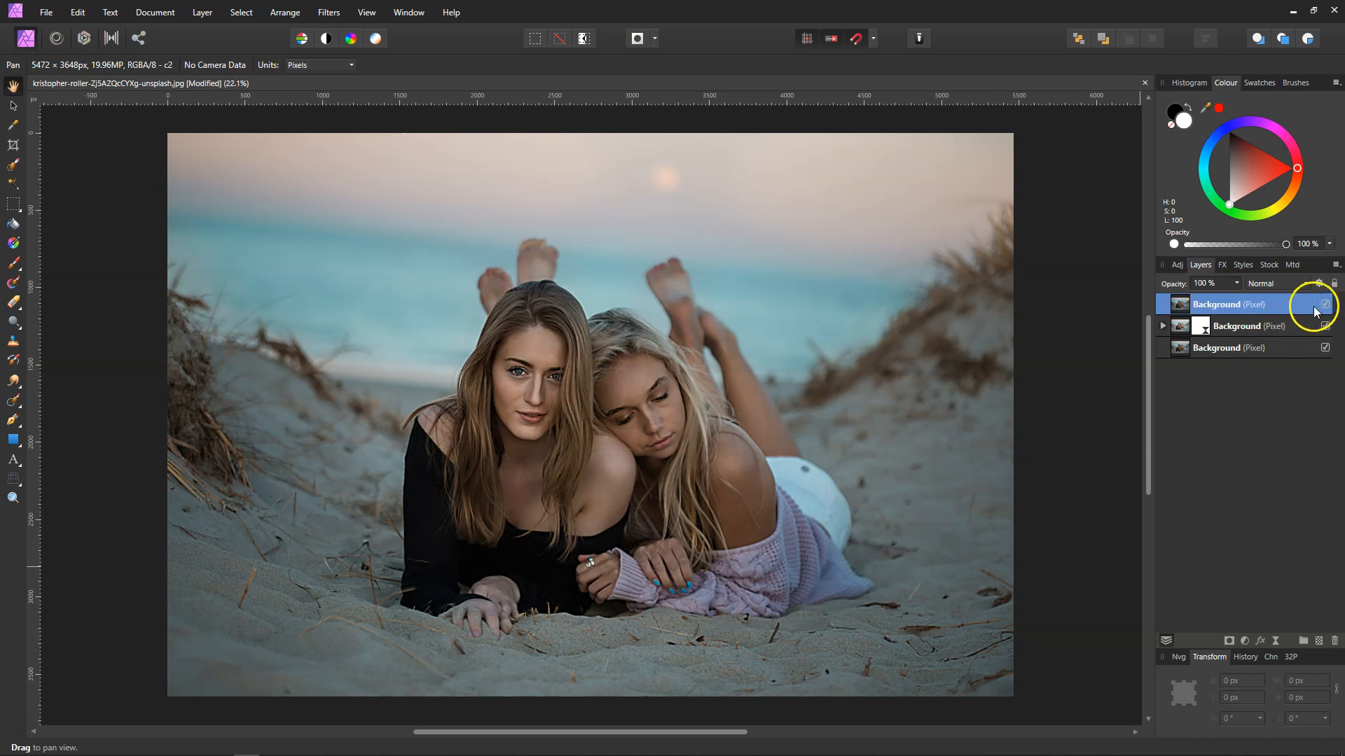
click(1324, 305)
Step: Set the middle Background layer's blend mode to Overlay and expand it to show its nested Unsharp Mask
click(1246, 328)
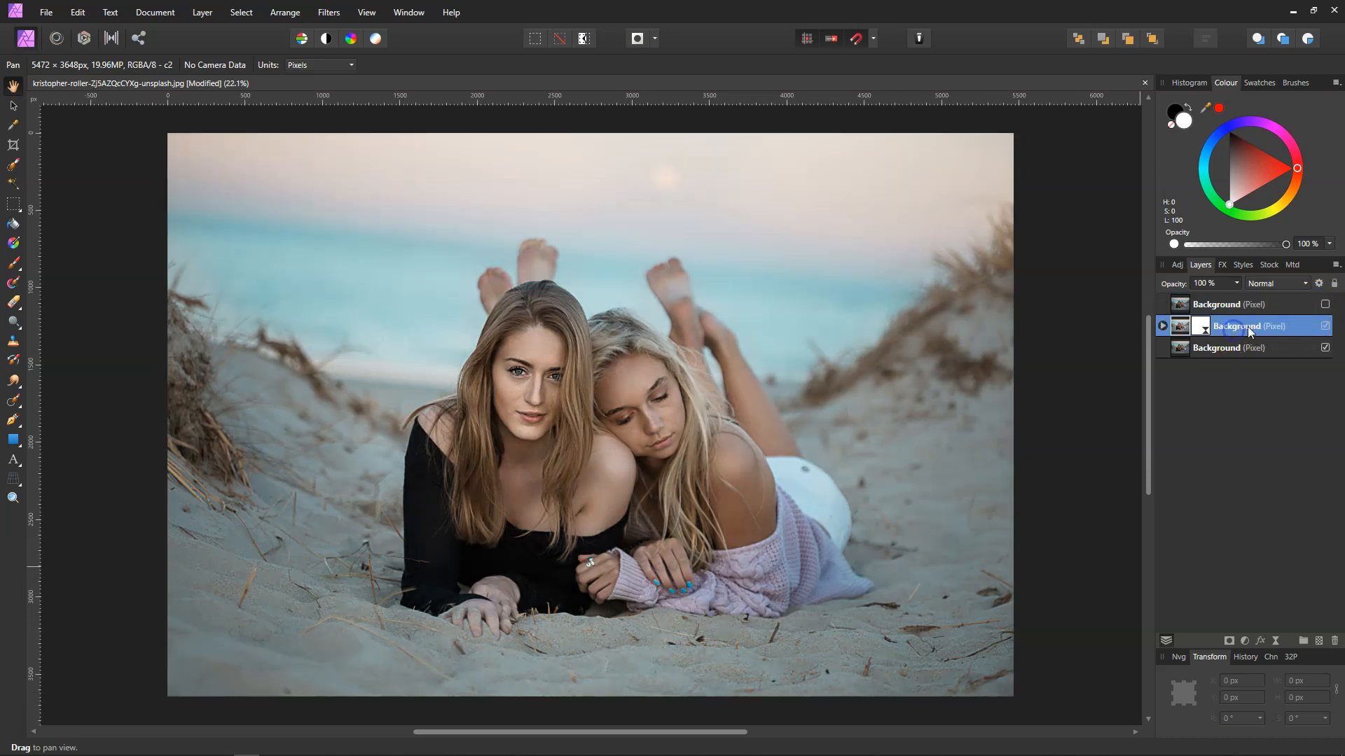
click(1306, 283)
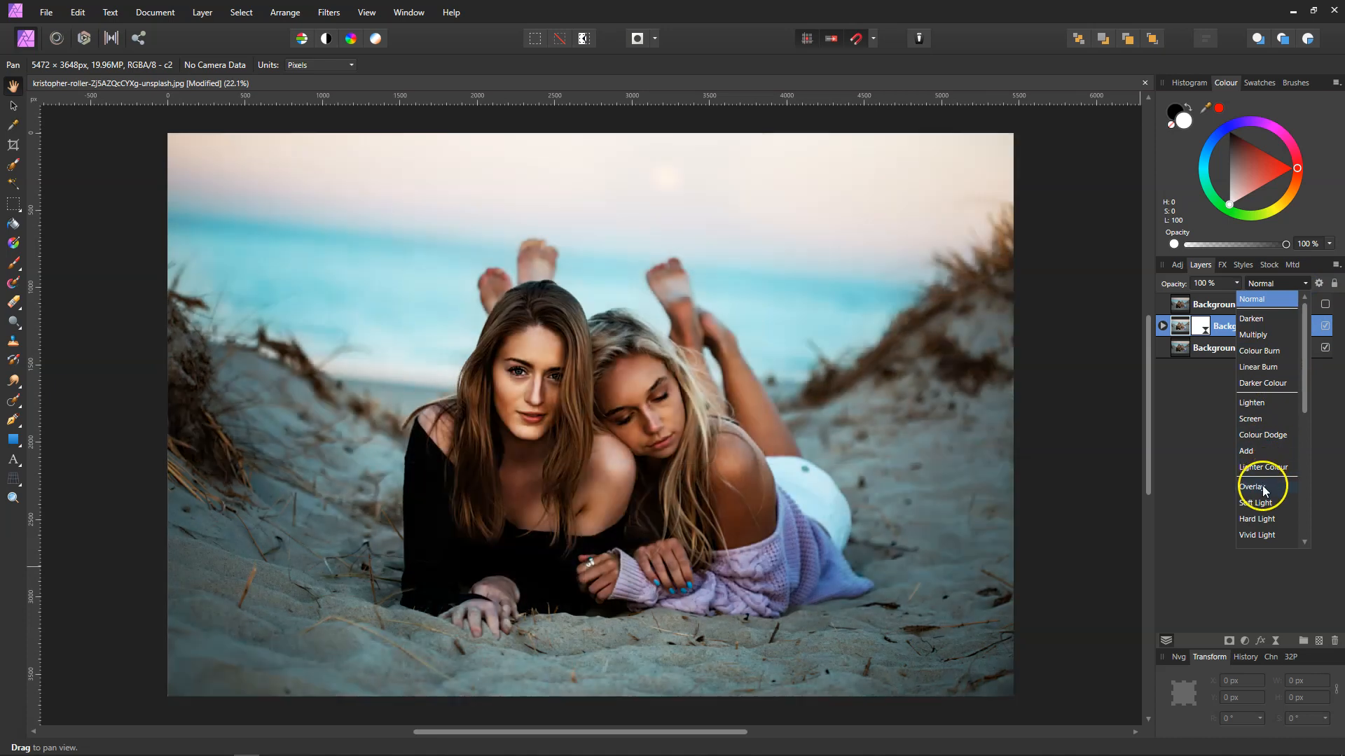
click(1265, 491)
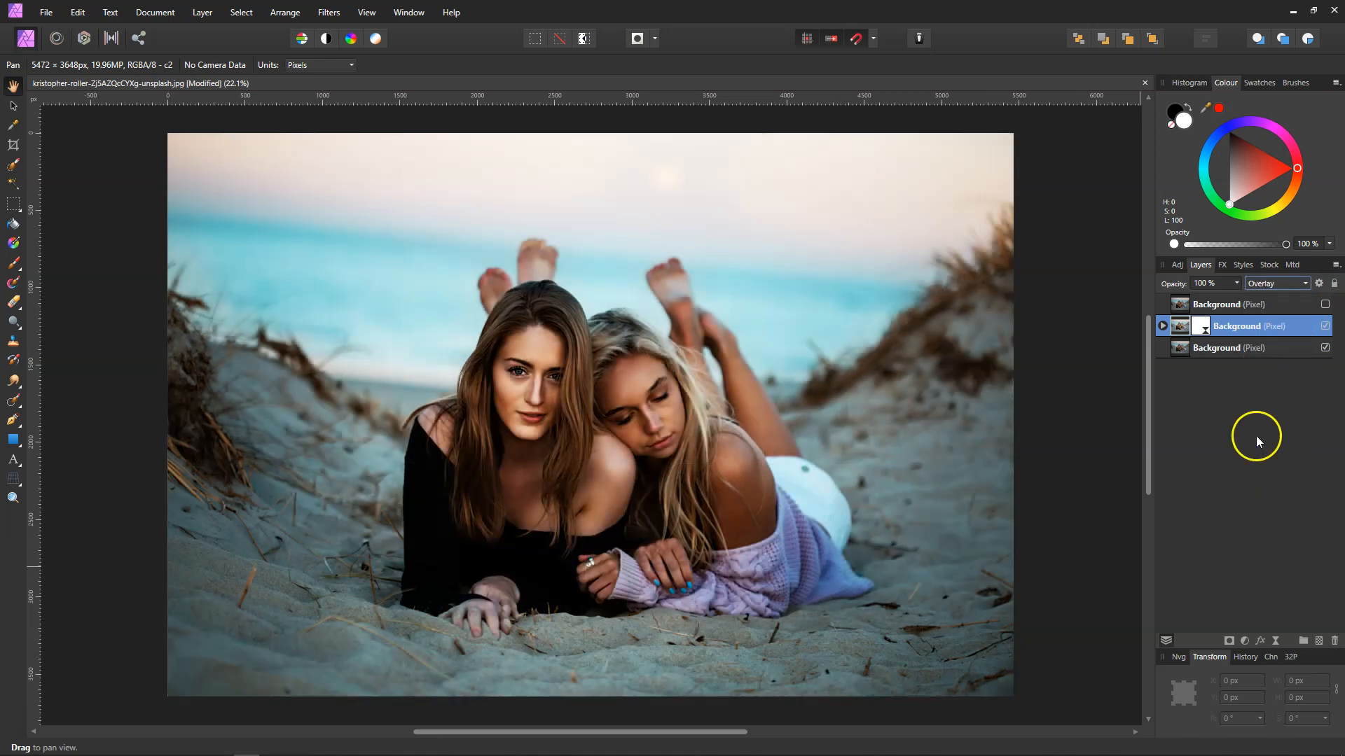
click(1162, 325)
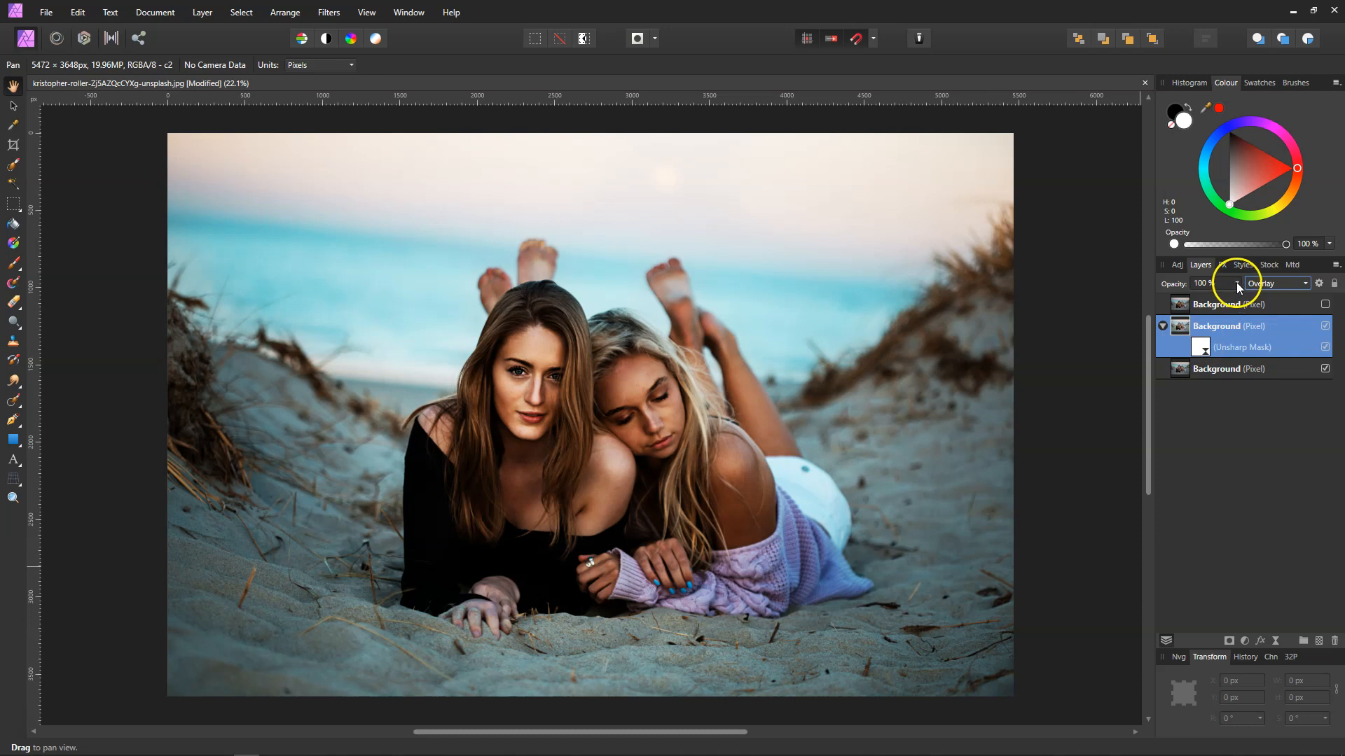
Step: Collapse the middle Background layer and reduce its opacity to 59%
click(1162, 326)
click(1236, 283)
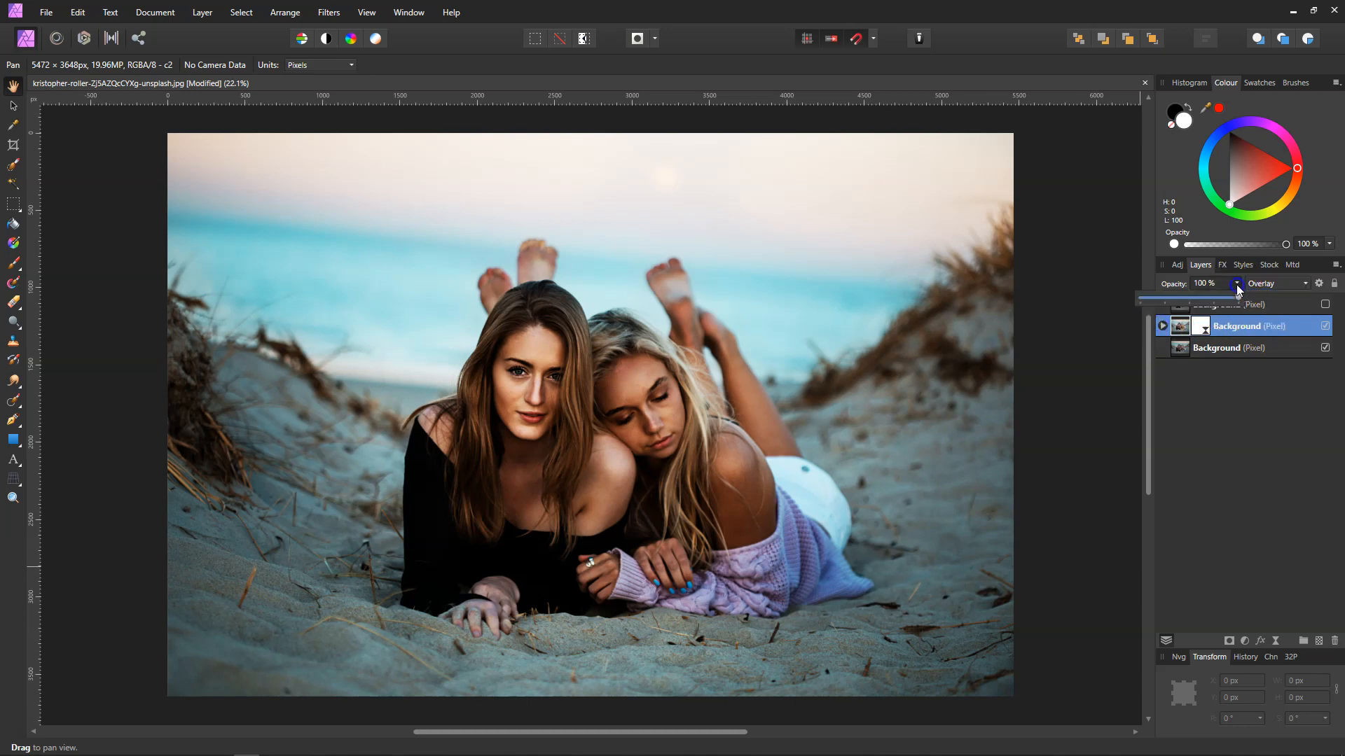
drag(1218, 300, 1190, 301)
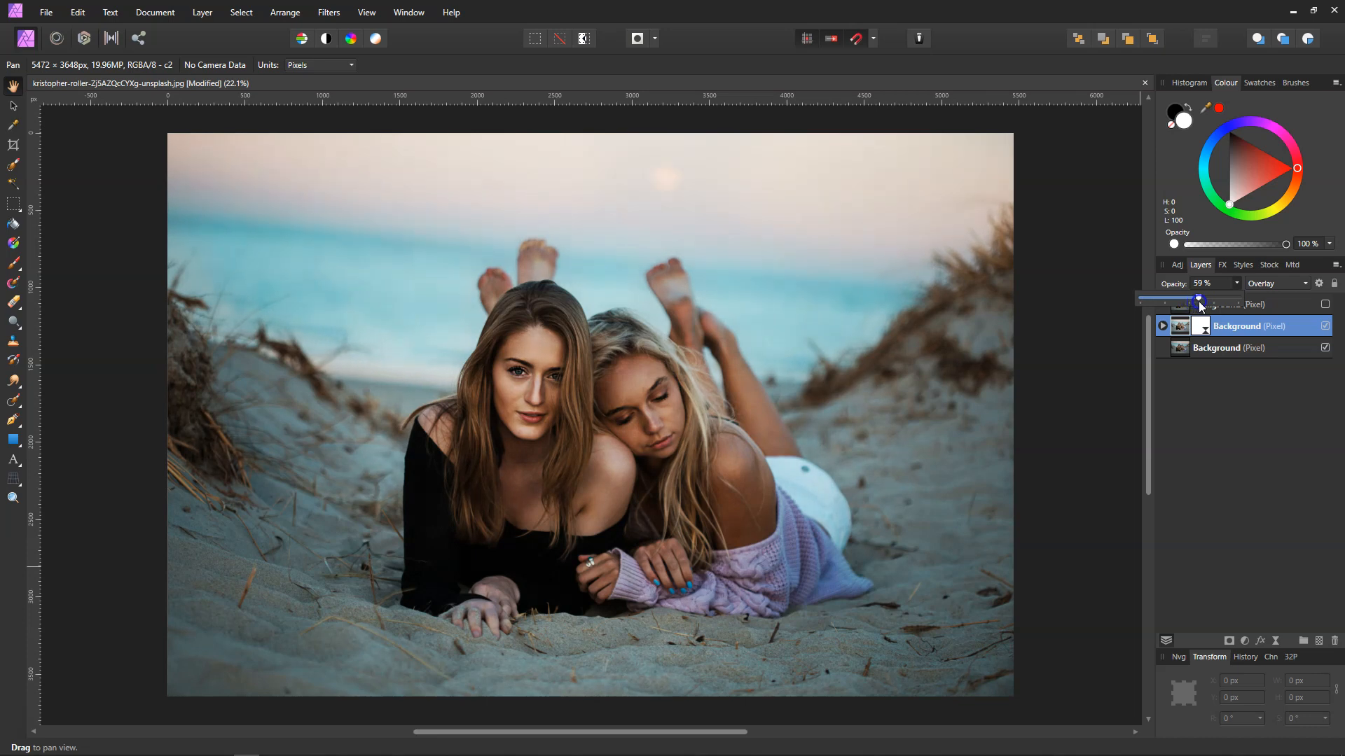
click(1314, 471)
Step: Reopen the live Unsharp Mask nested in the middle Background layer and adjust its factor
click(1163, 326)
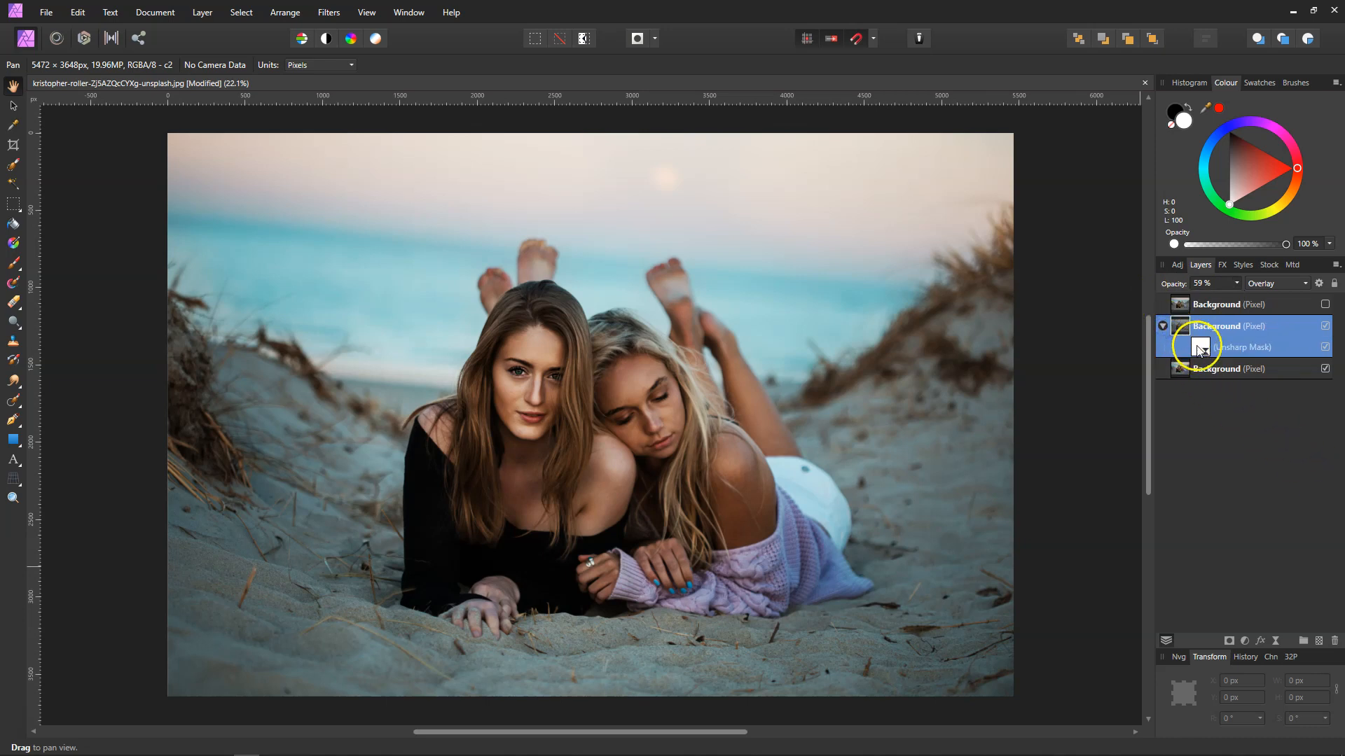
double_click(1199, 349)
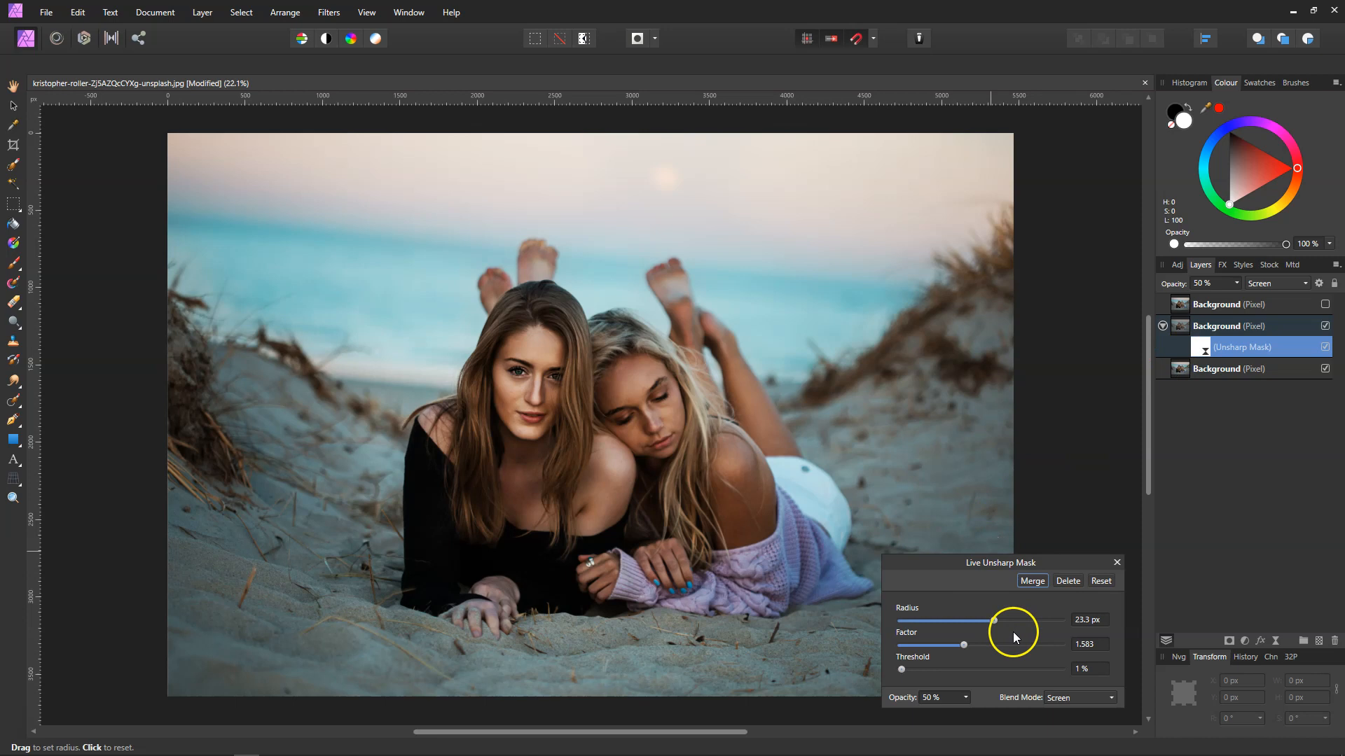
drag(963, 645, 1027, 623)
click(1117, 563)
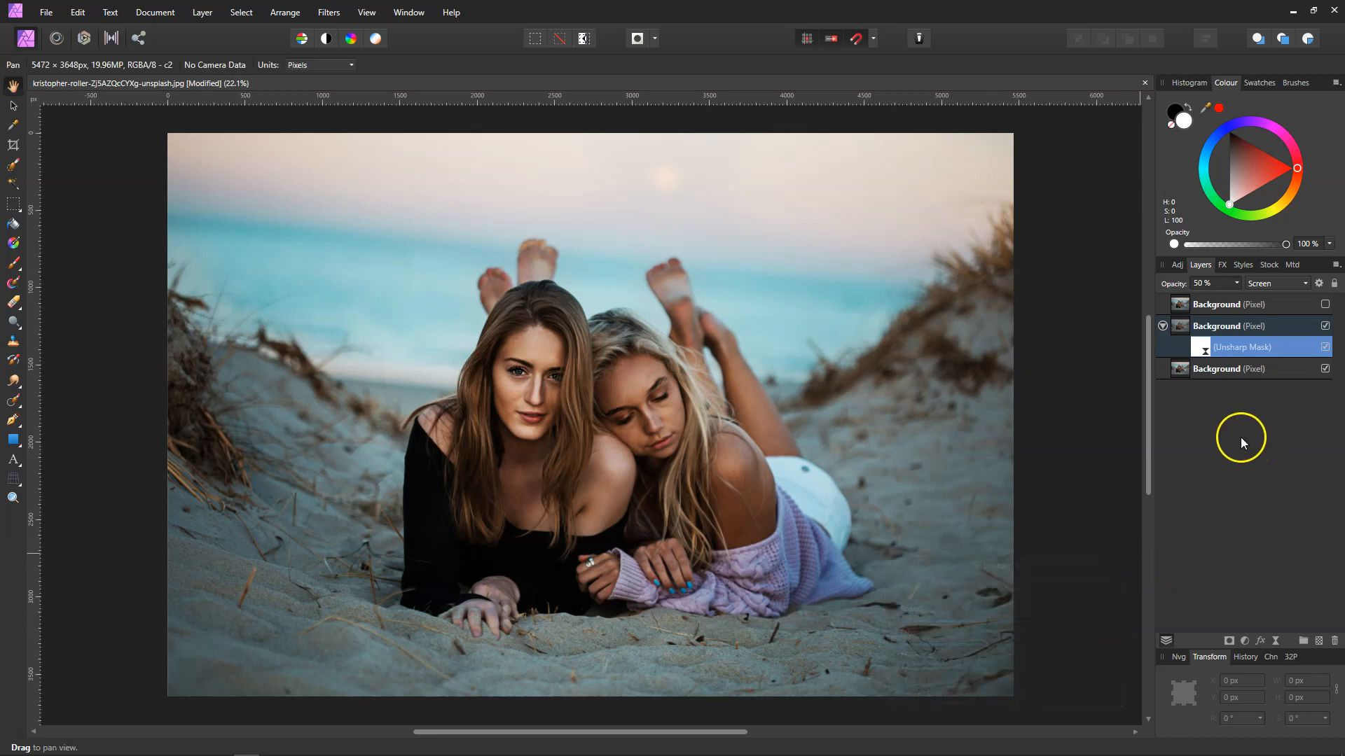
Step: Collapse the middle Background layer, compare the photo with and without the top Background layer, and leave the top layer hidden
click(1191, 327)
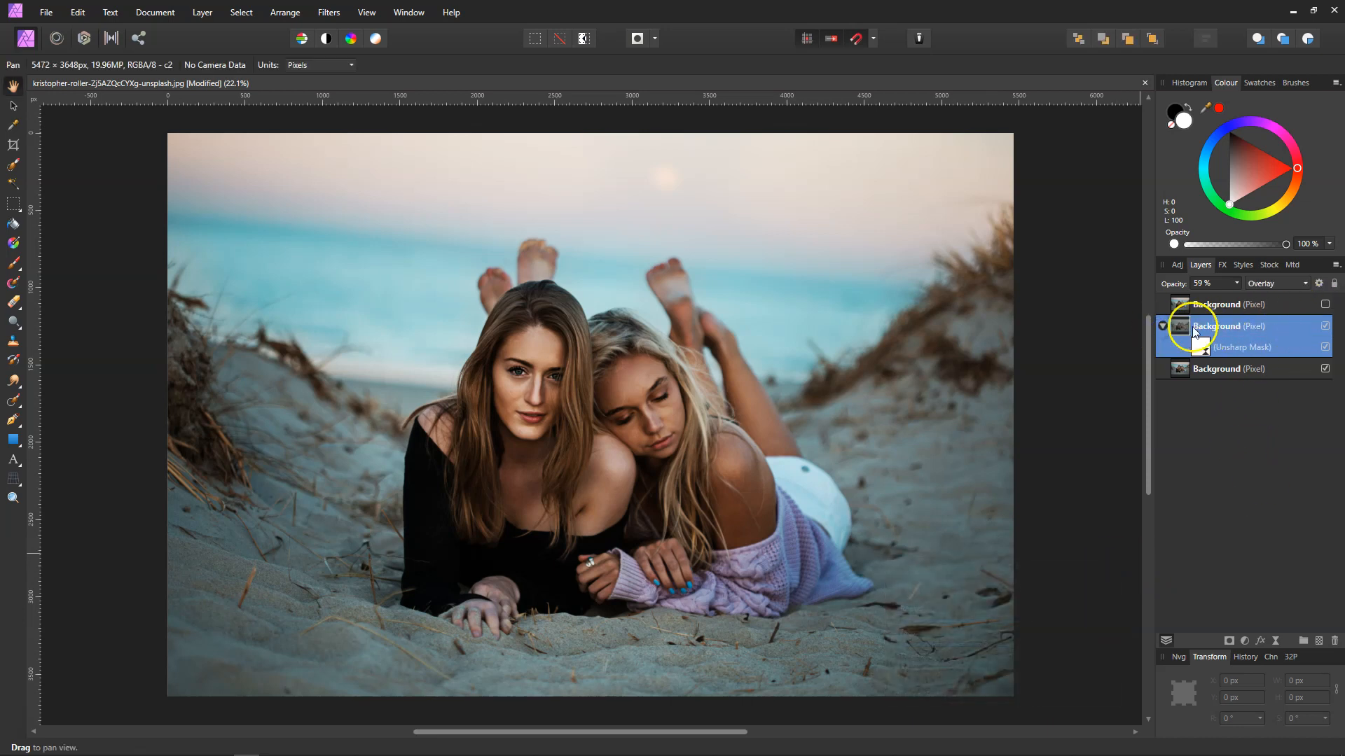
click(1162, 326)
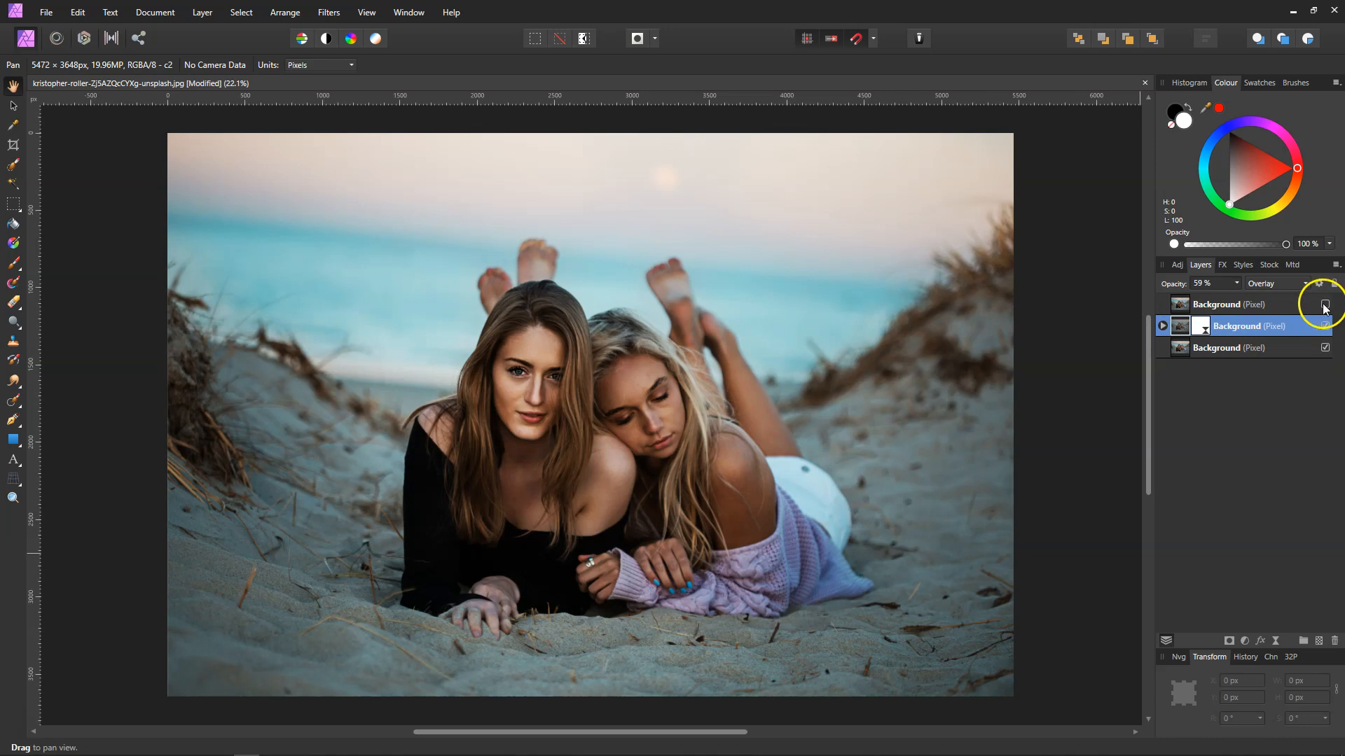
click(1325, 306)
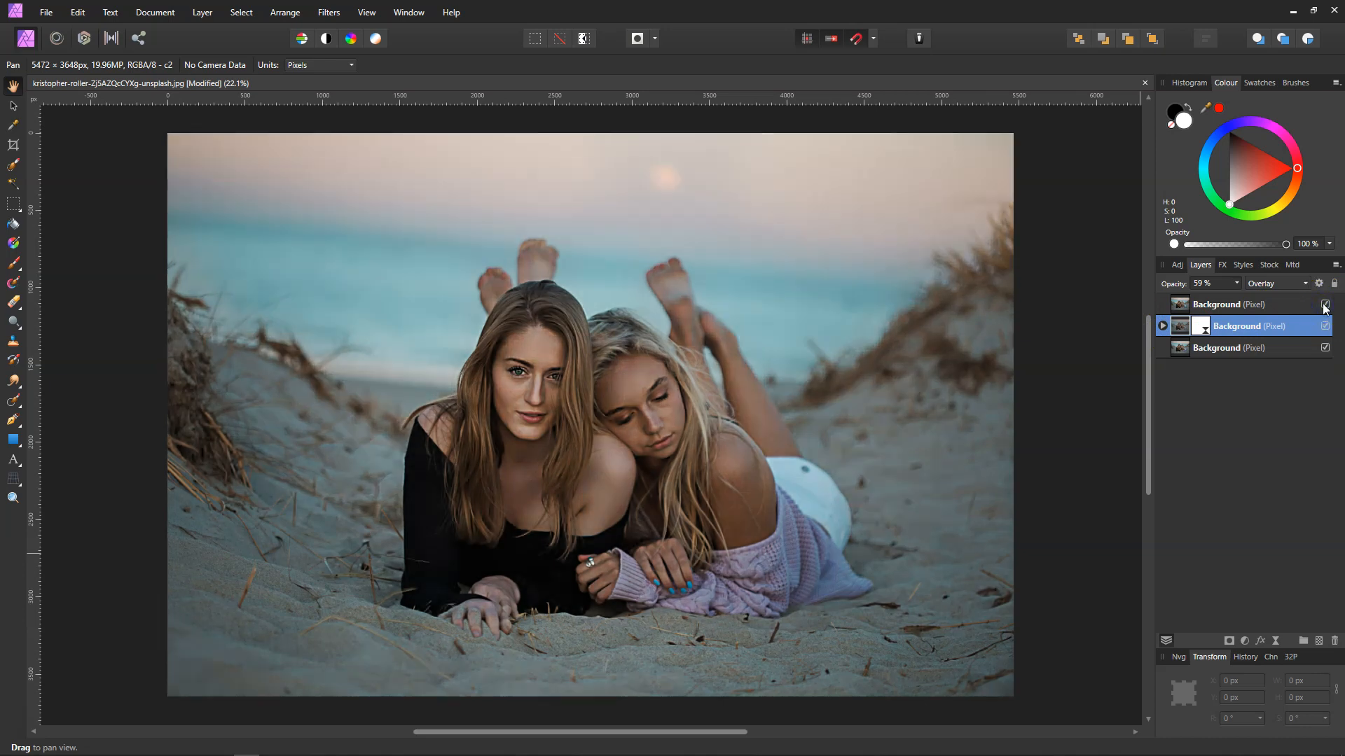
click(1325, 306)
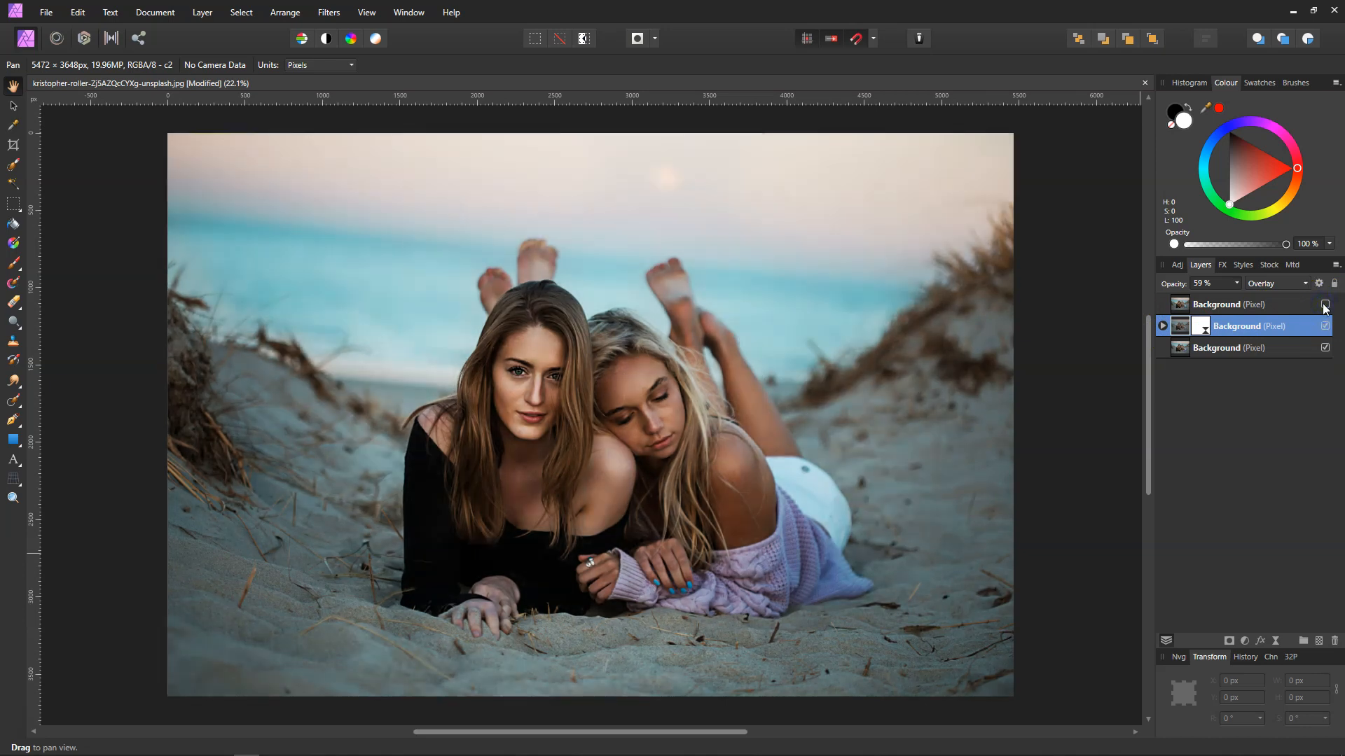